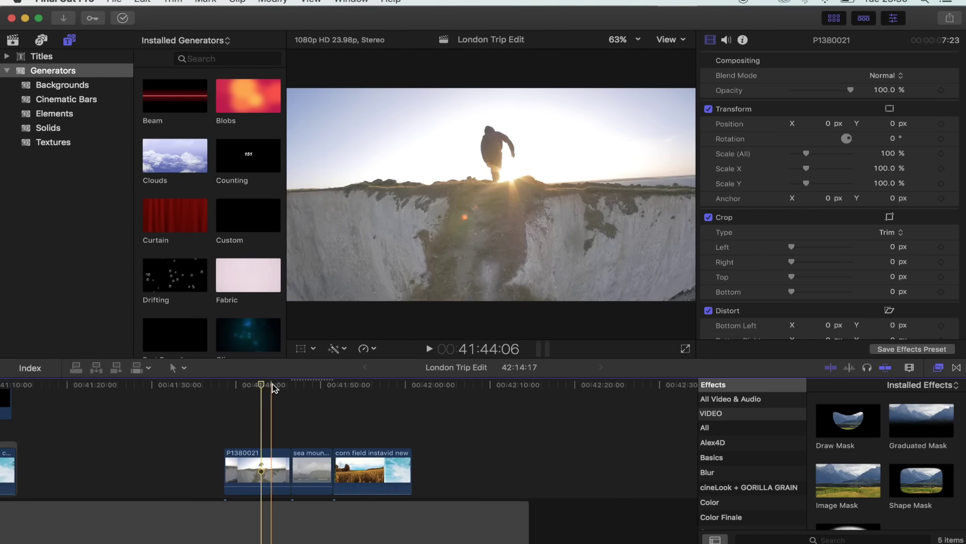
Select the sea mountain and corn field clips that follow the cliff clip.
key("super+Tab")
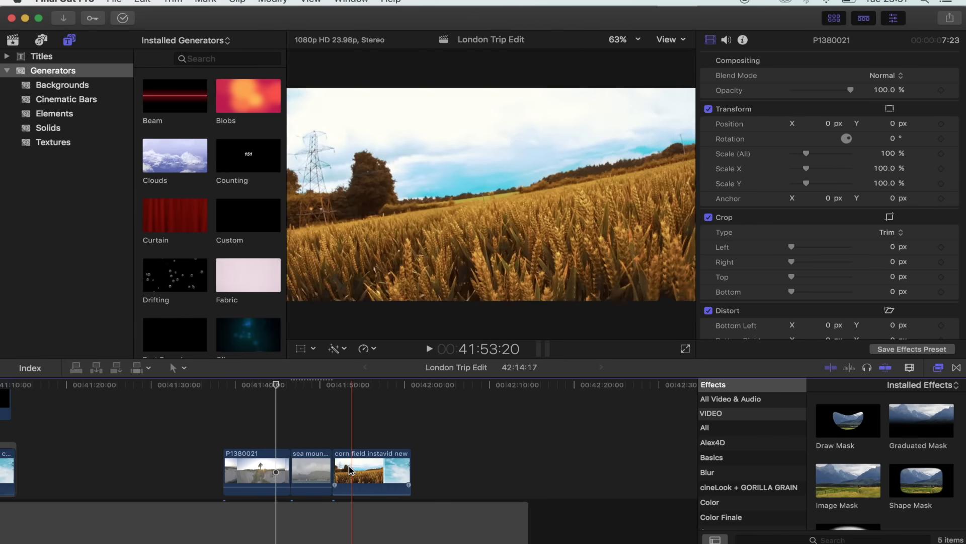
left_click(270, 386)
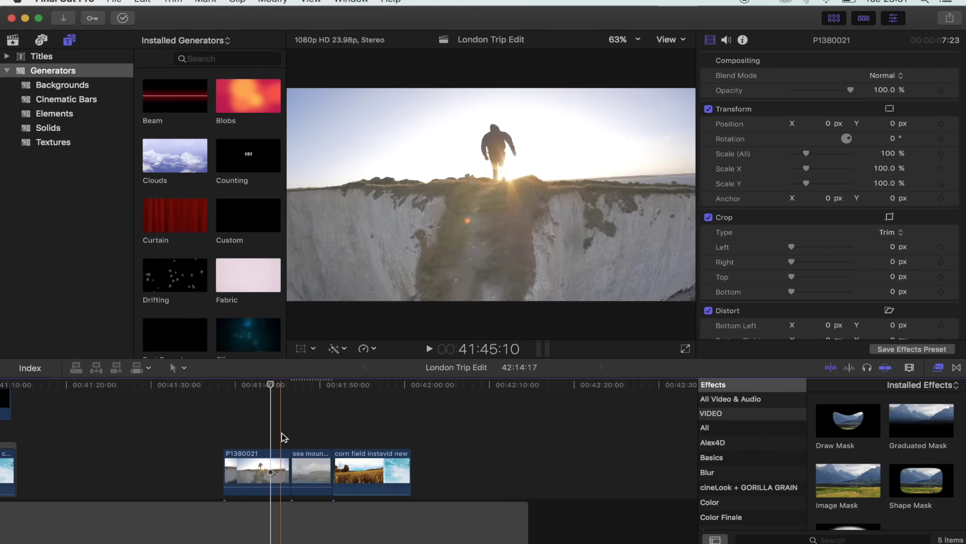
left_click(312, 436)
left_click_drag(312, 435, 355, 483)
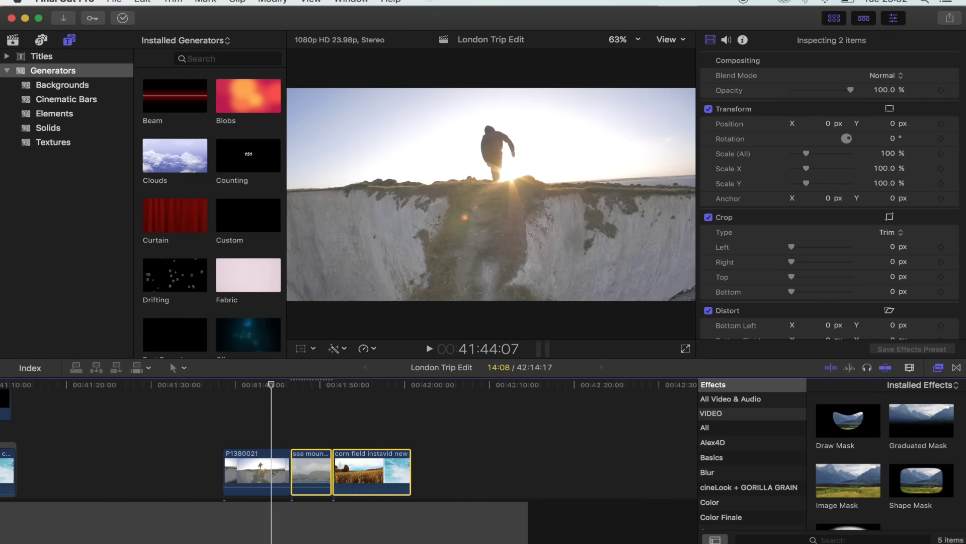
Match the sea mountain and corn field colour to a frame of P1380021 using Match Color.
left_click(274, 3)
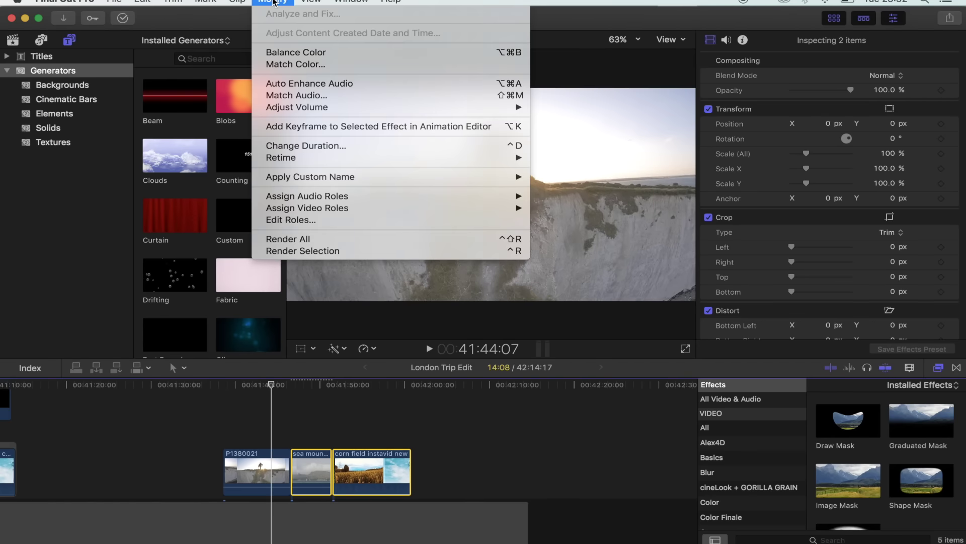
left_click(297, 65)
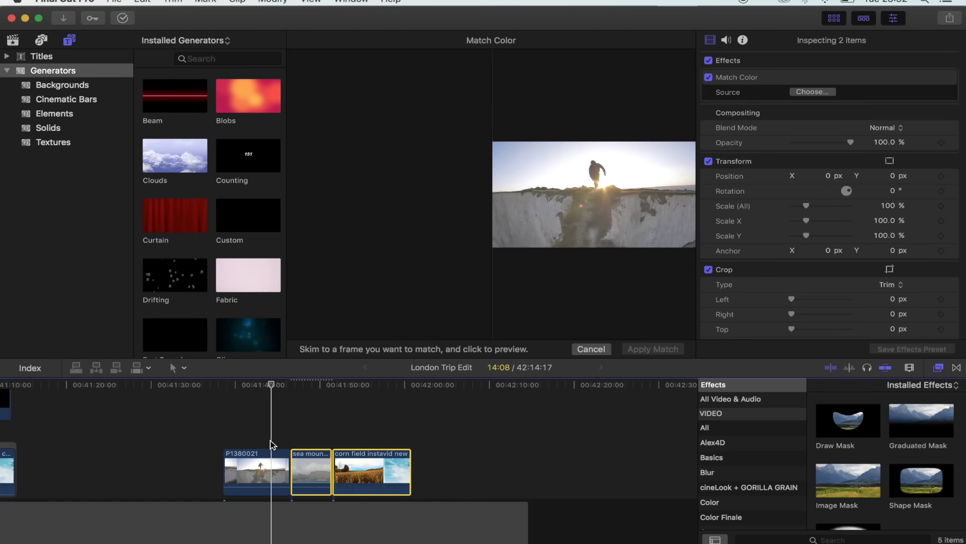
left_click(267, 463)
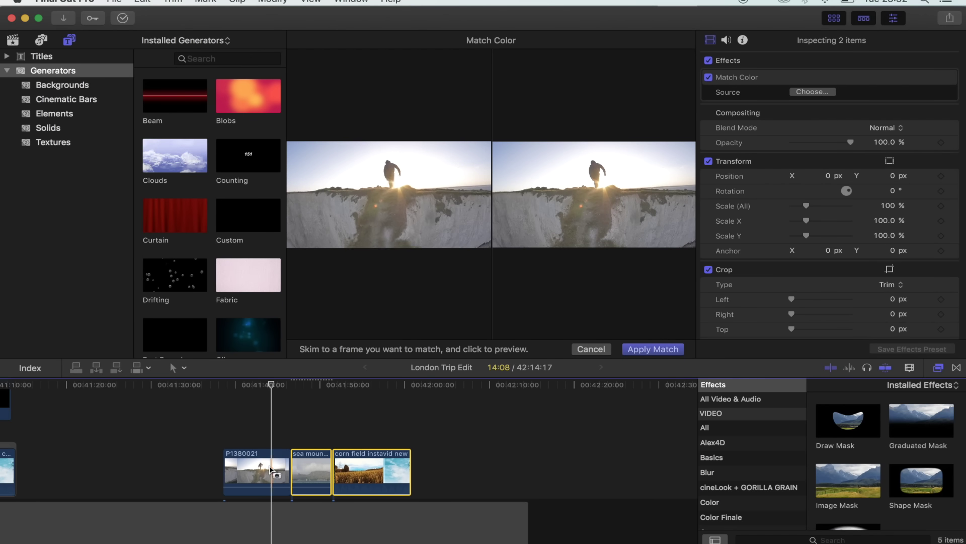
left_click(653, 349)
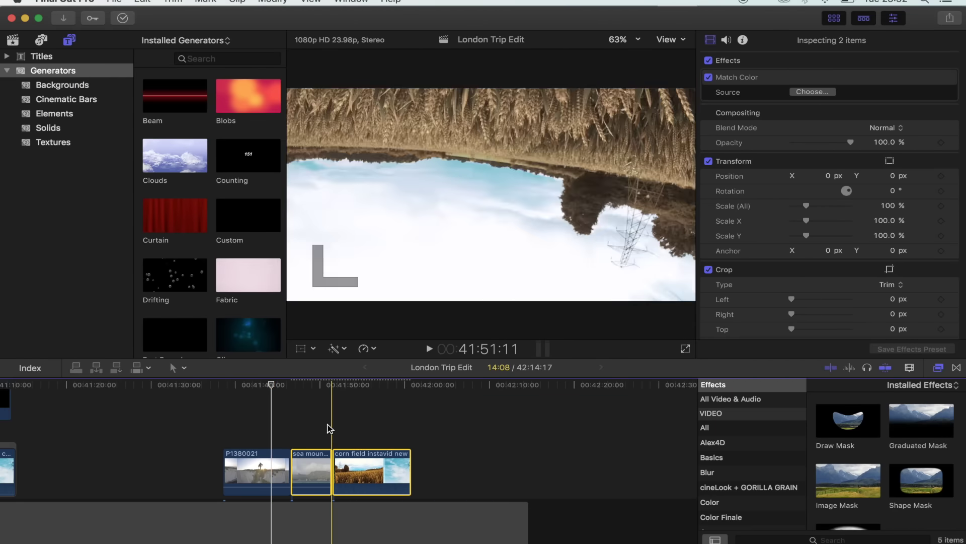
left_click(276, 450)
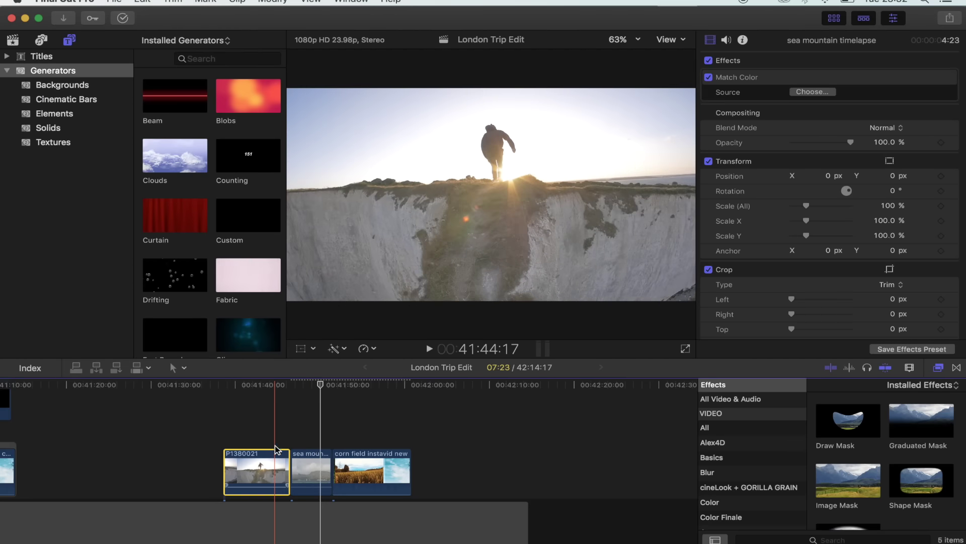
Set the cliff clip P1380021's overall Transform scale to 60%.
left_click(276, 392)
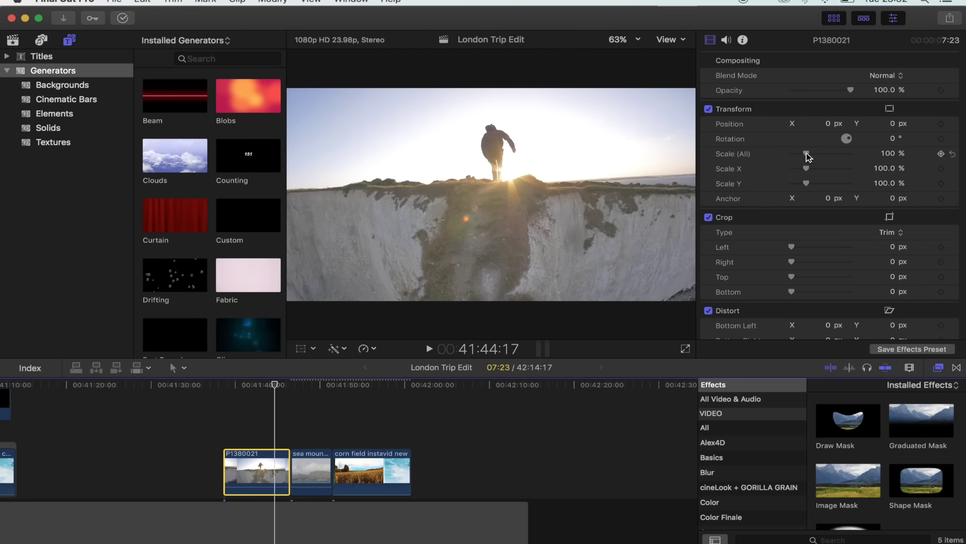
left_click_drag(807, 156, 805, 157)
left_click(888, 154)
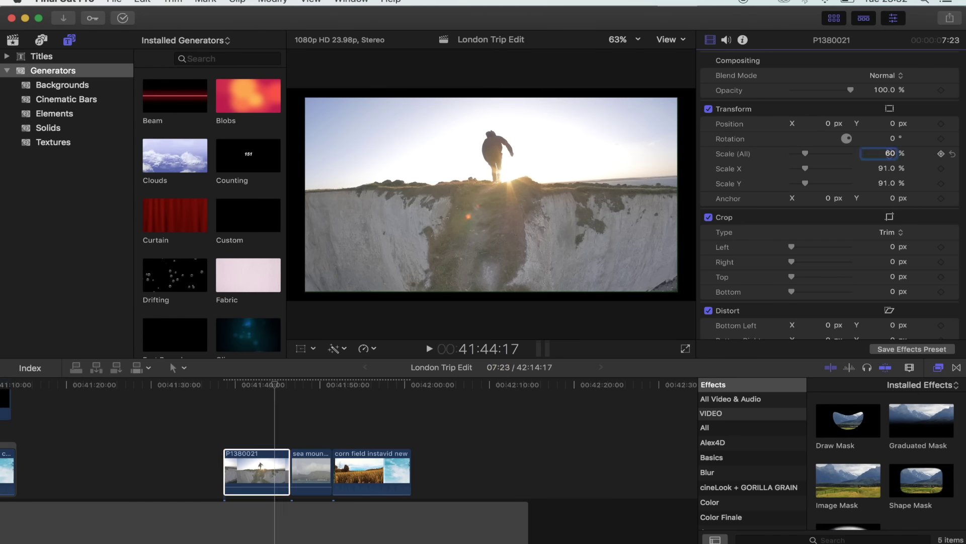
key("Return")
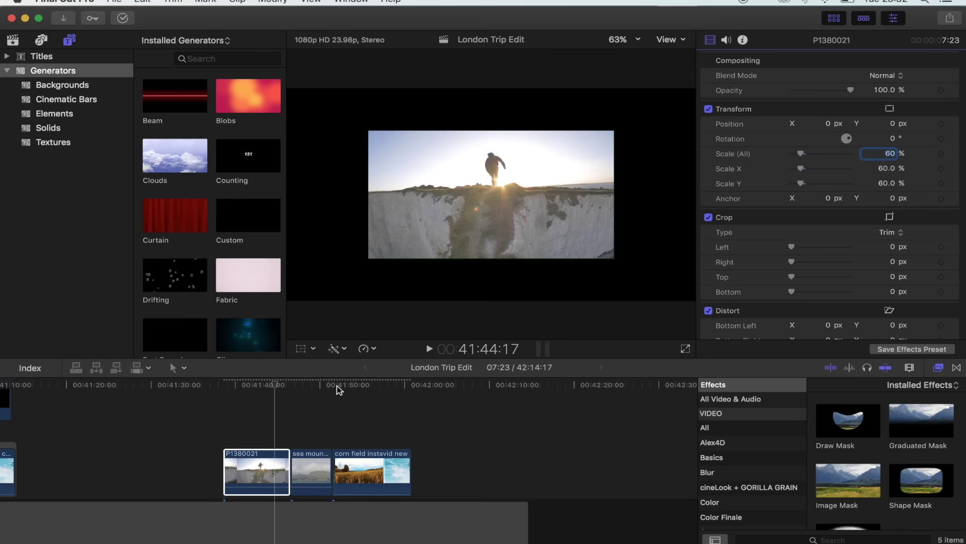
Paste the 60% scale attribute onto the sea mountain and corn field clips.
left_click_drag(311, 429, 366, 467)
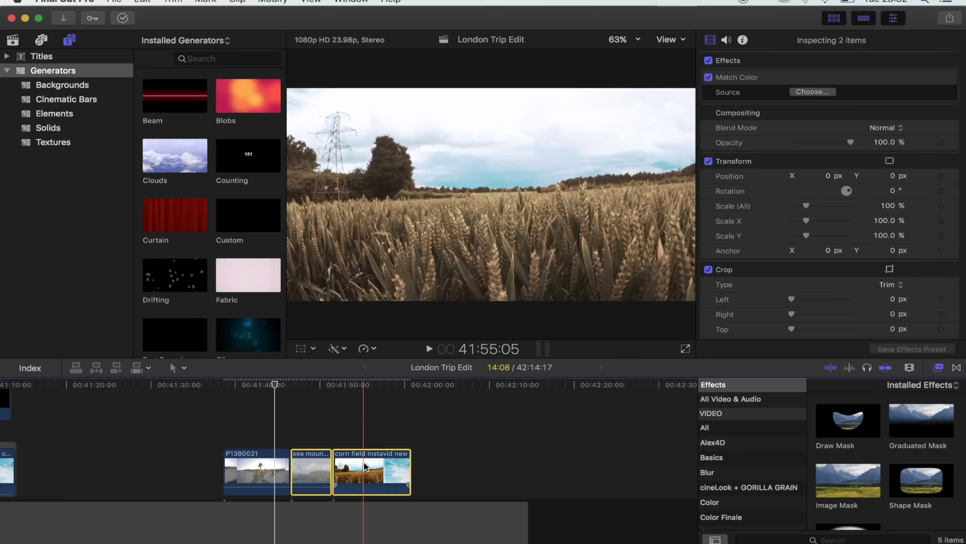
key("super+alt+v")
left_click(267, 400)
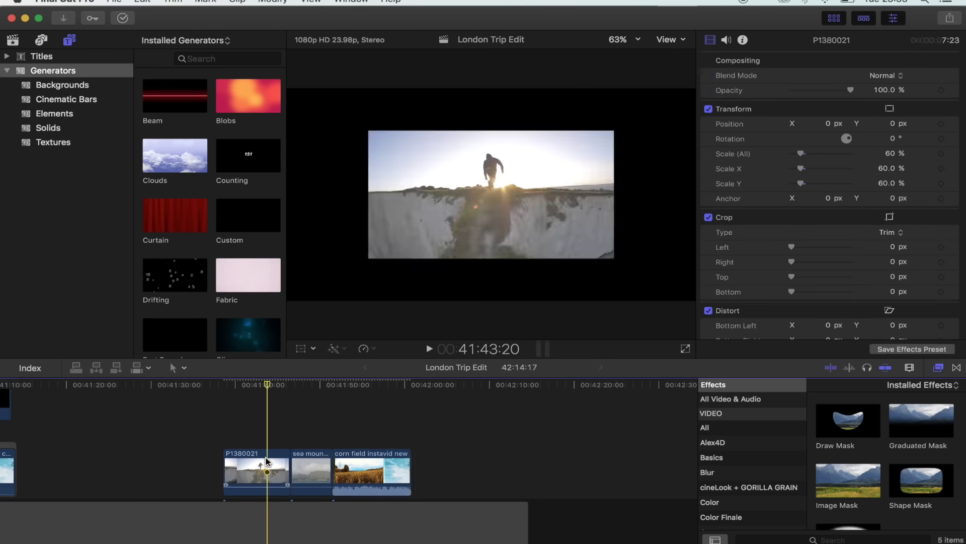
left_click(246, 384)
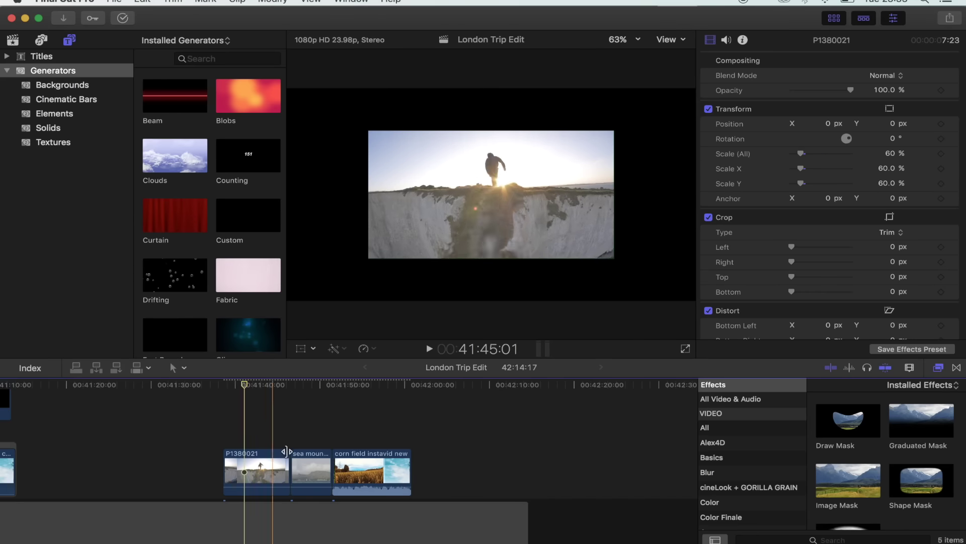
Stack the sea mountain clip above the cliff clip and the corn field above it, sliding it earlier.
left_click_drag(306, 474, 280, 428)
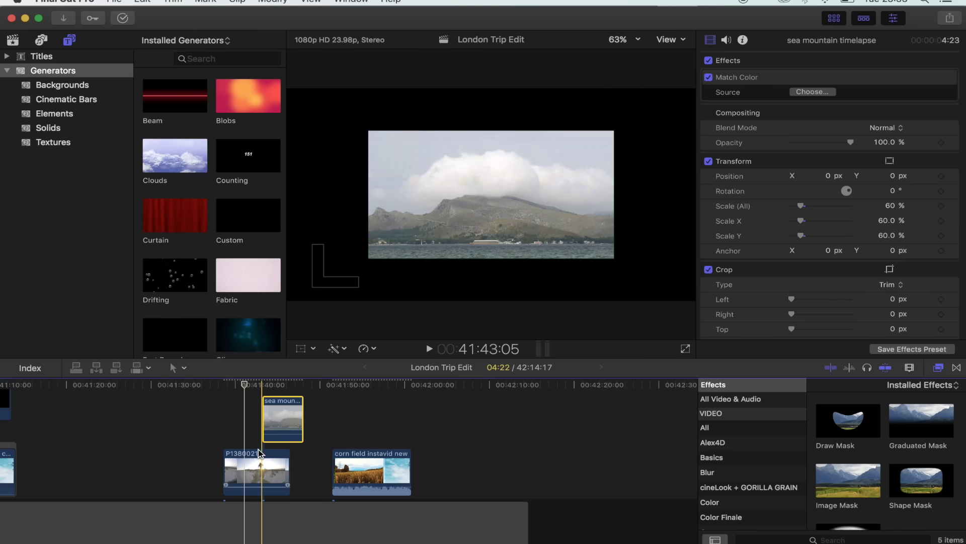
scroll(352, 496, "up", 2)
left_click_drag(354, 499, 298, 410)
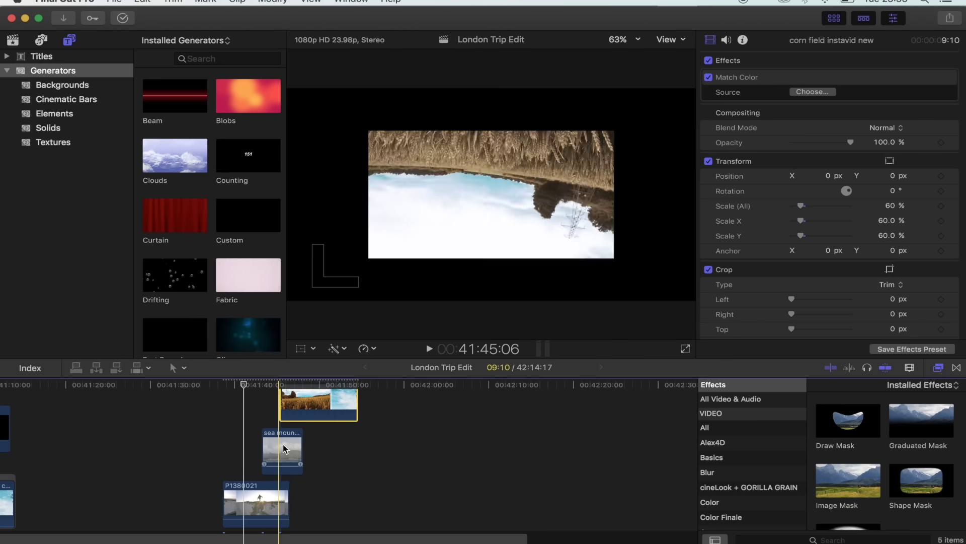
left_click(258, 446)
key("super+equal")
key("super+equal")
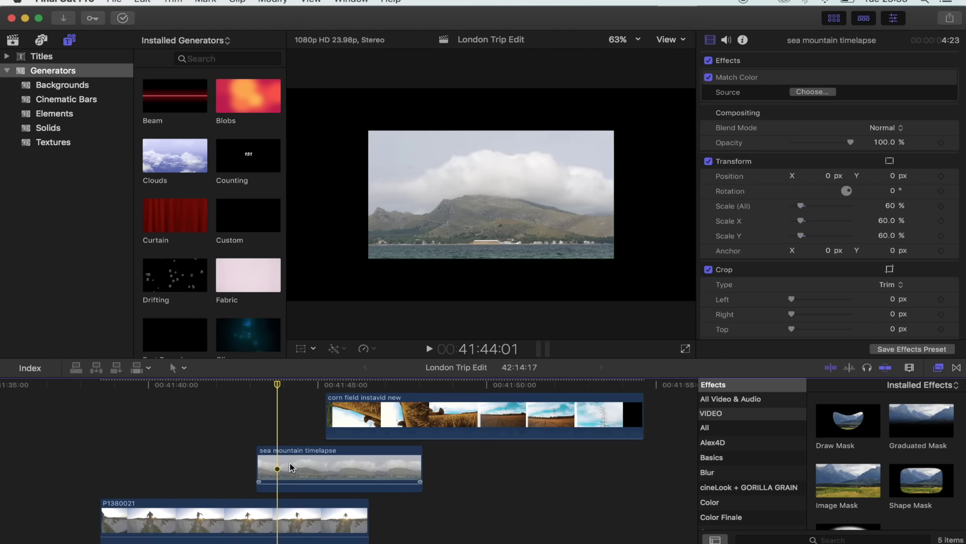
left_click_drag(366, 424, 328, 425)
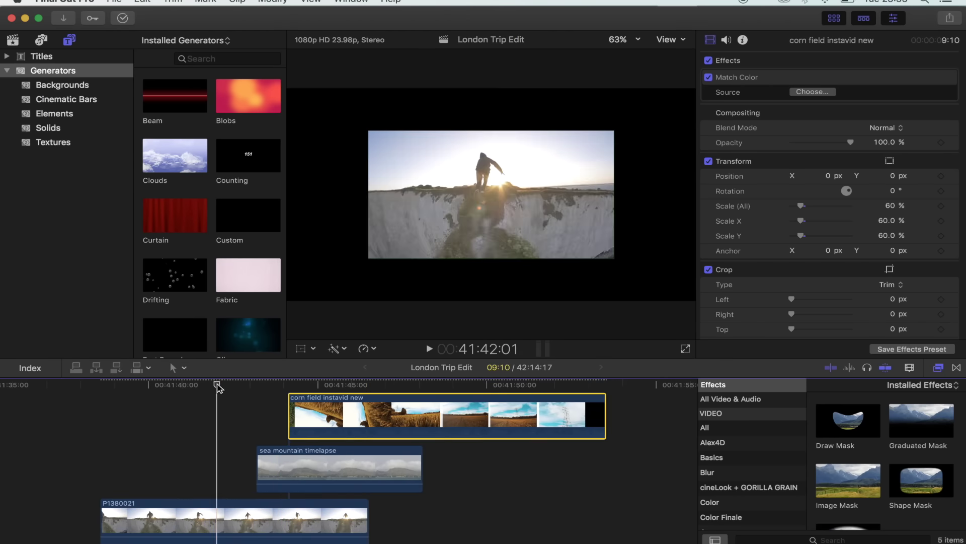
left_click(266, 387)
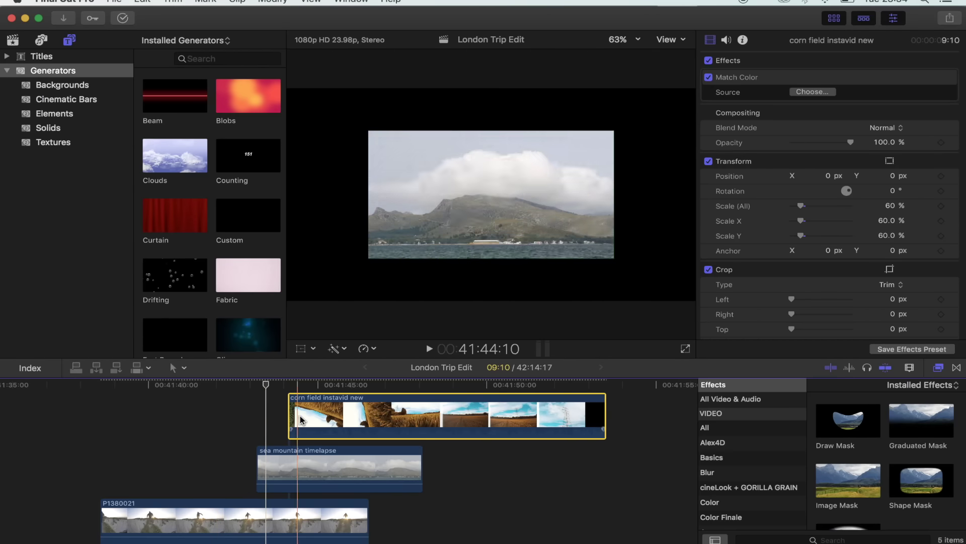
mouse_move(301, 419)
left_mouse_down()
mouse_move(287, 421)
mouse_move(304, 425)
left_mouse_up()
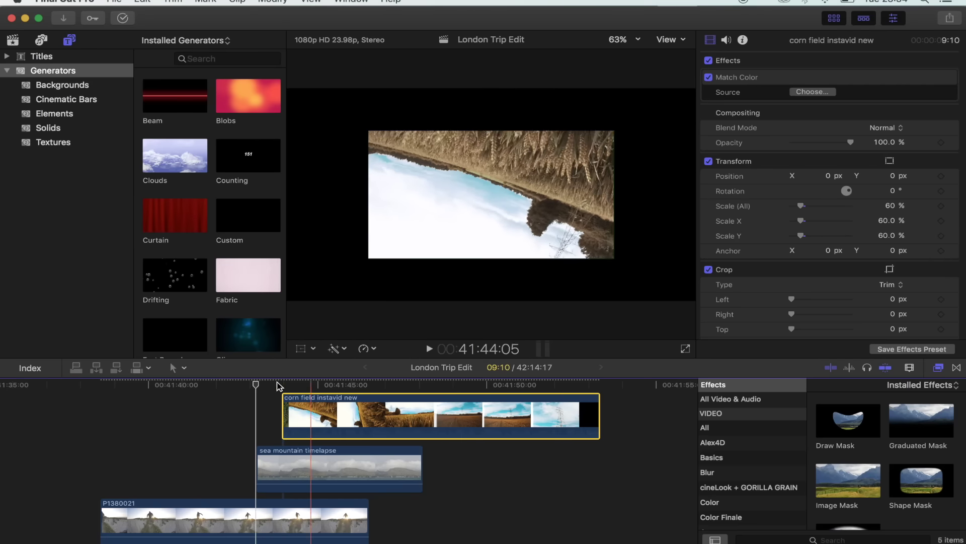
Combine the three stacked clips into compound clip London Trip Edit Clip 80 and open it.
left_click(229, 386)
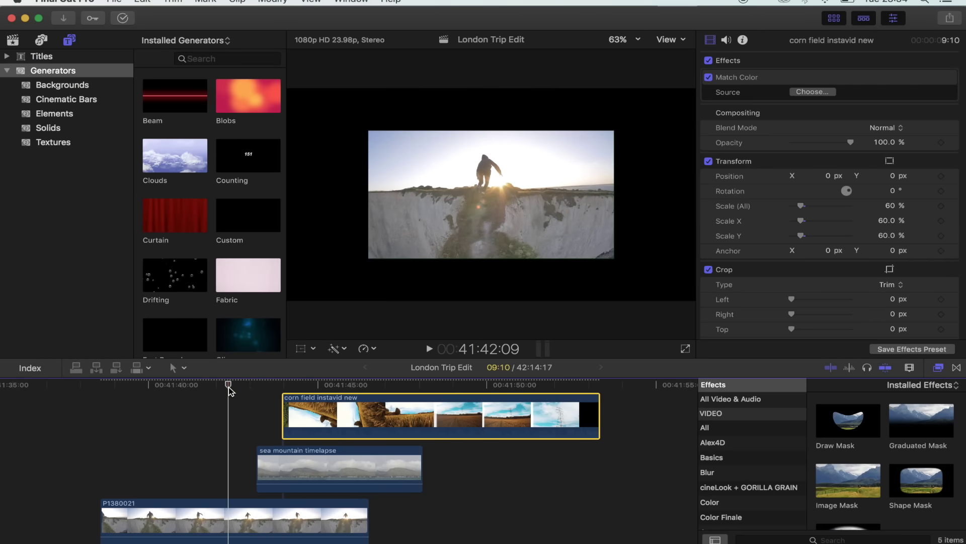
left_click(226, 446)
left_click_drag(205, 406, 383, 524)
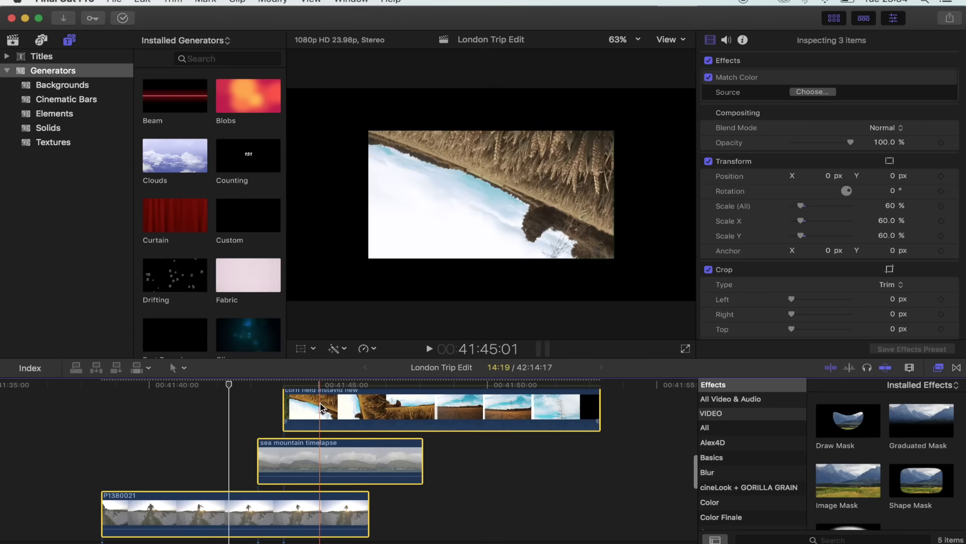
right_click(290, 457)
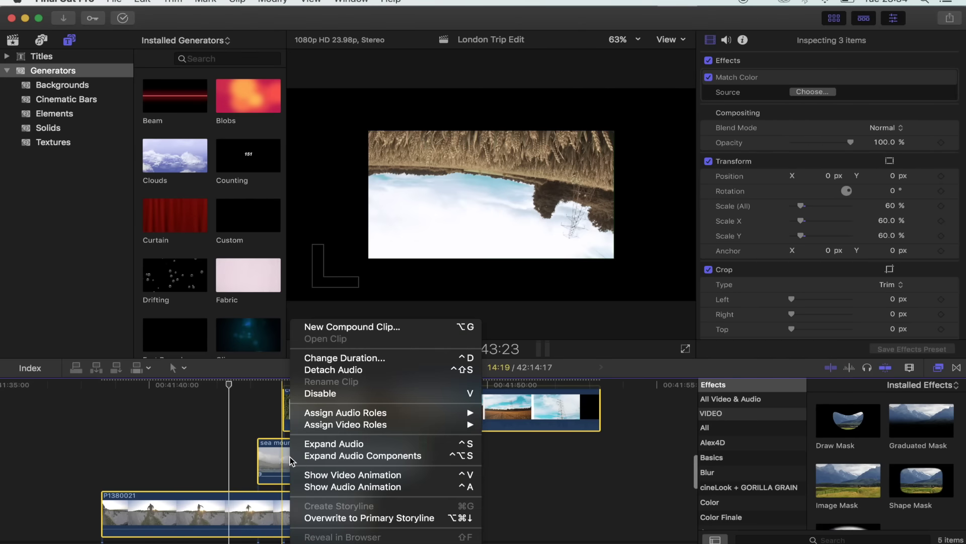
left_click(351, 327)
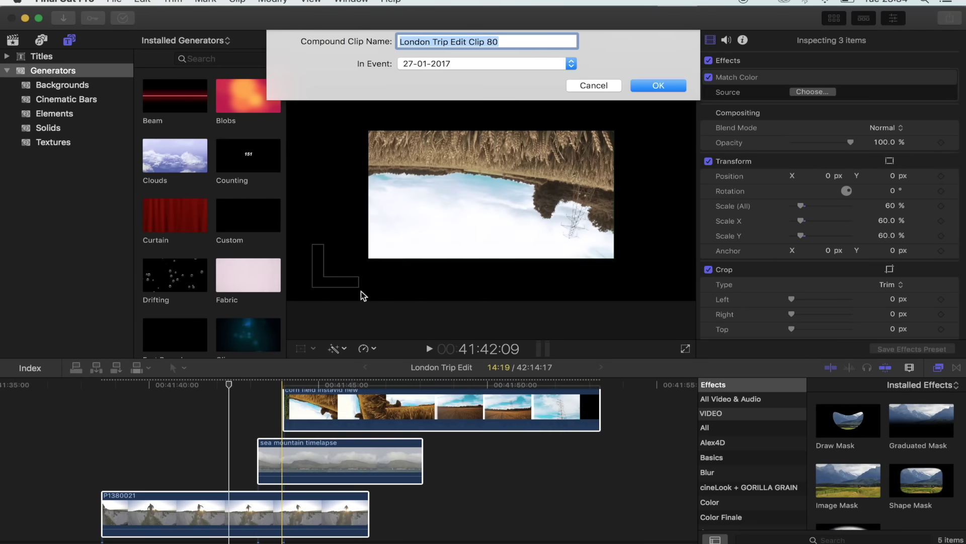
left_click(642, 87)
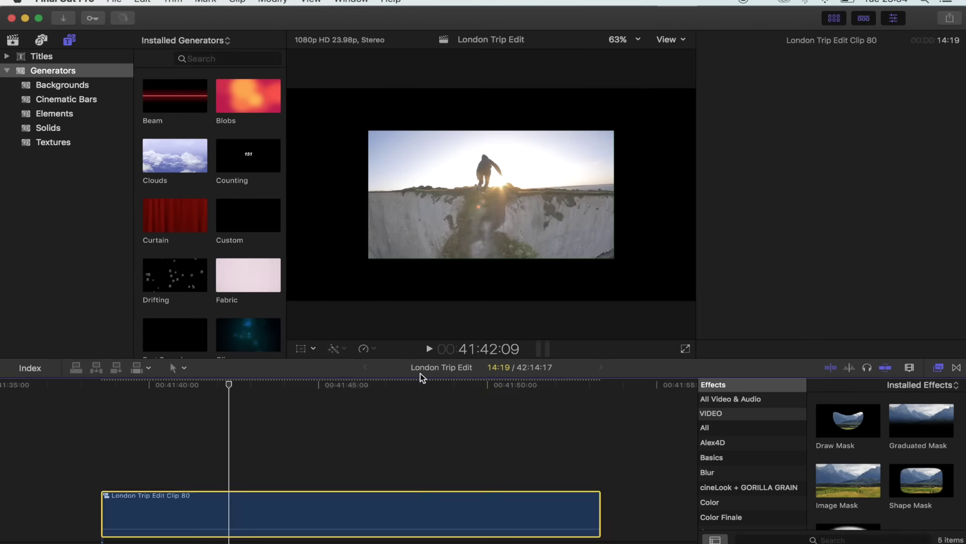
left_click(212, 510)
double_click(212, 510)
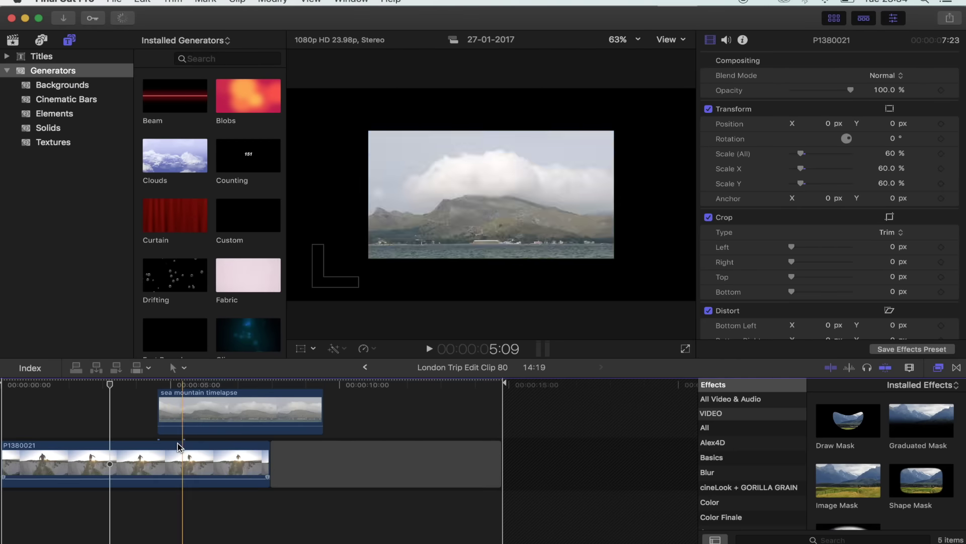
Move the cliff shot P1380021 to the left side of the frame.
left_click(180, 424)
left_click(124, 478)
key("shift+t")
left_click_drag(492, 192, 407, 206)
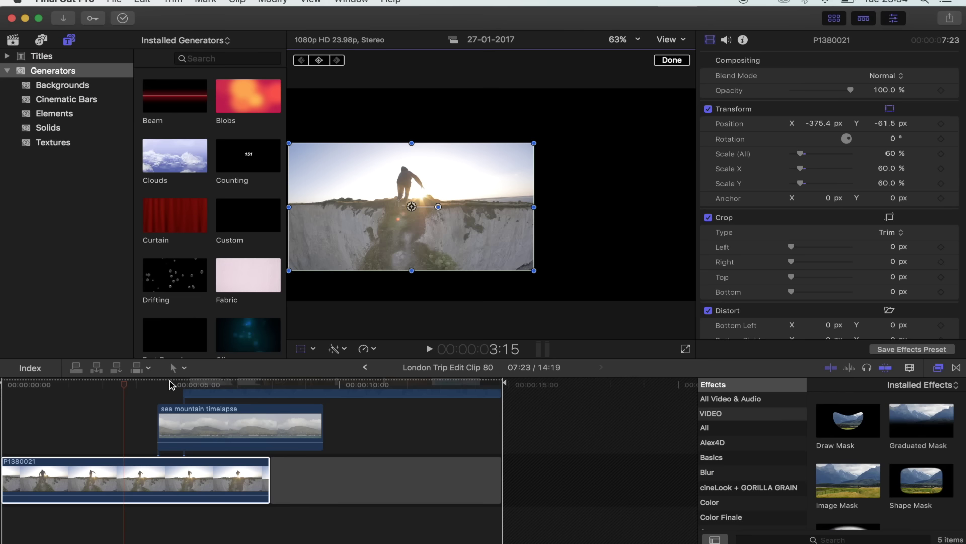
Place the mountain timelapse lower right and the 55%-scaled corn field clip top right.
left_click_drag(140, 385, 157, 386)
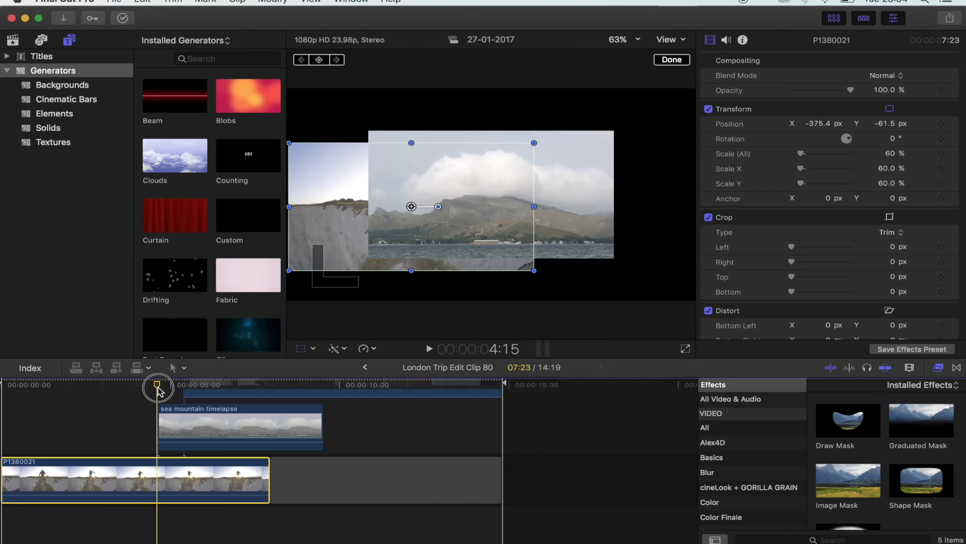
left_click(167, 421)
left_click_drag(491, 194, 576, 241)
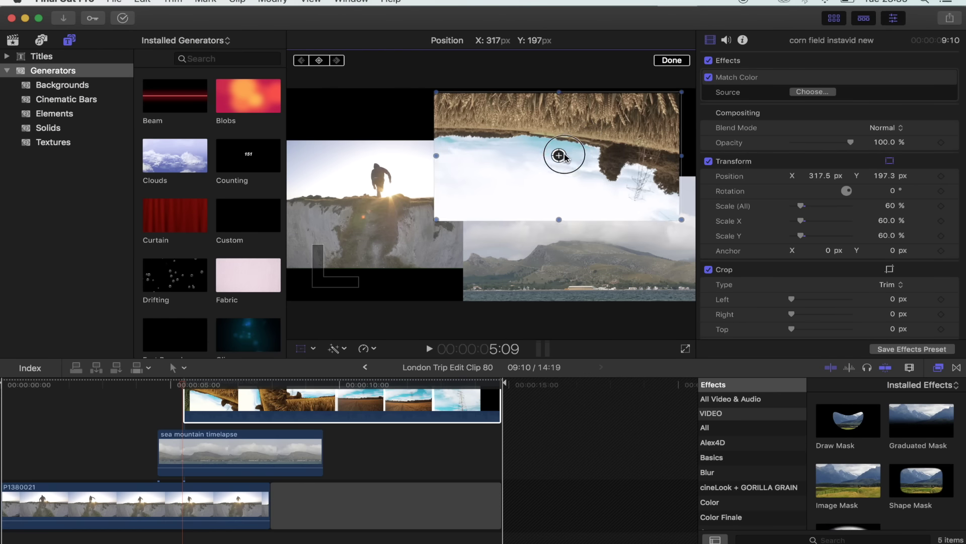
mouse_move(570, 154)
left_mouse_down()
mouse_move(590, 122)
mouse_move(581, 152)
left_mouse_up()
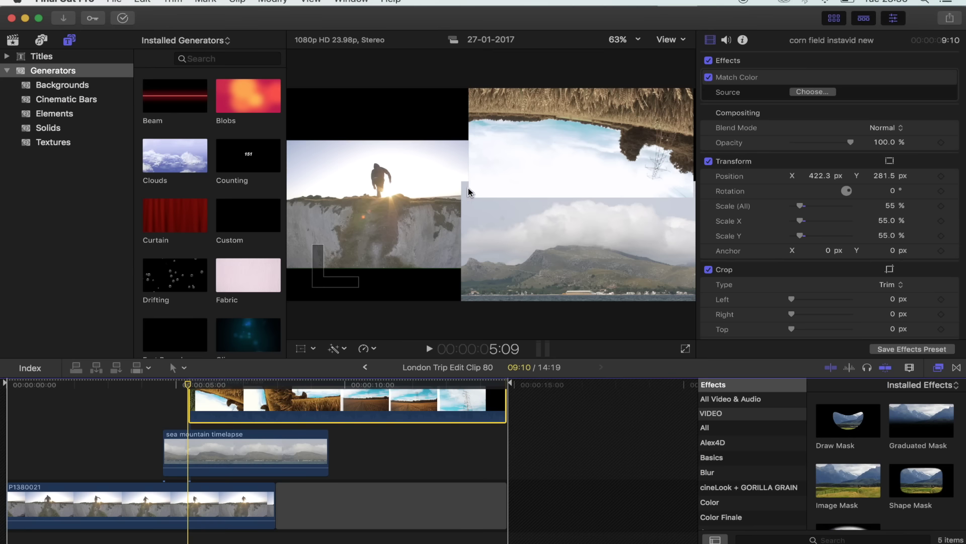
left_click(463, 272)
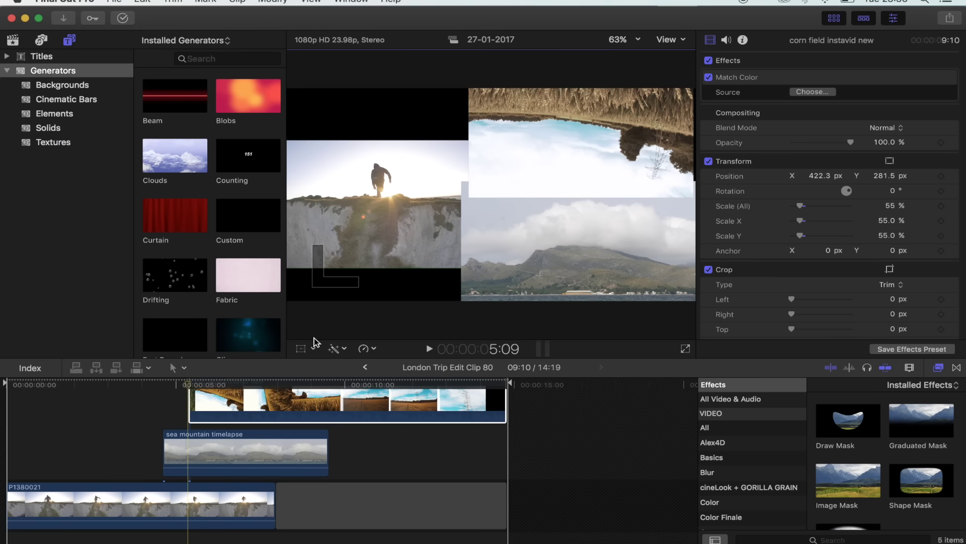
left_click(398, 231)
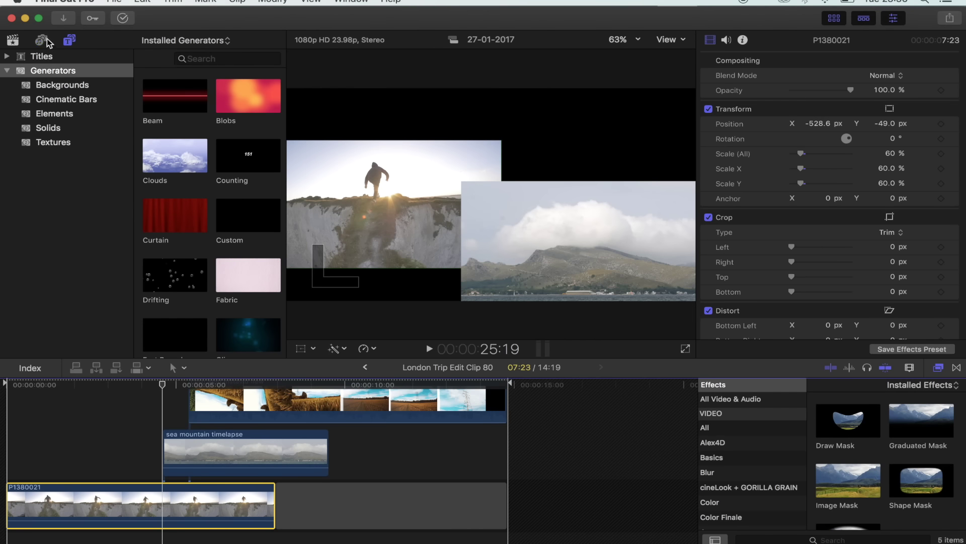
Add the Clouds generator above the three shots, starting at the compound clip's beginning.
left_click(71, 42)
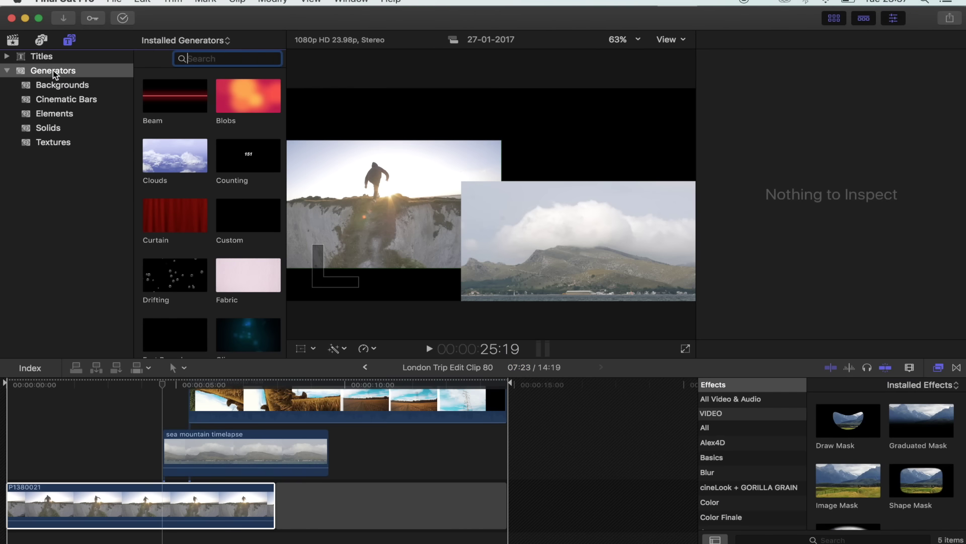
left_click(52, 71)
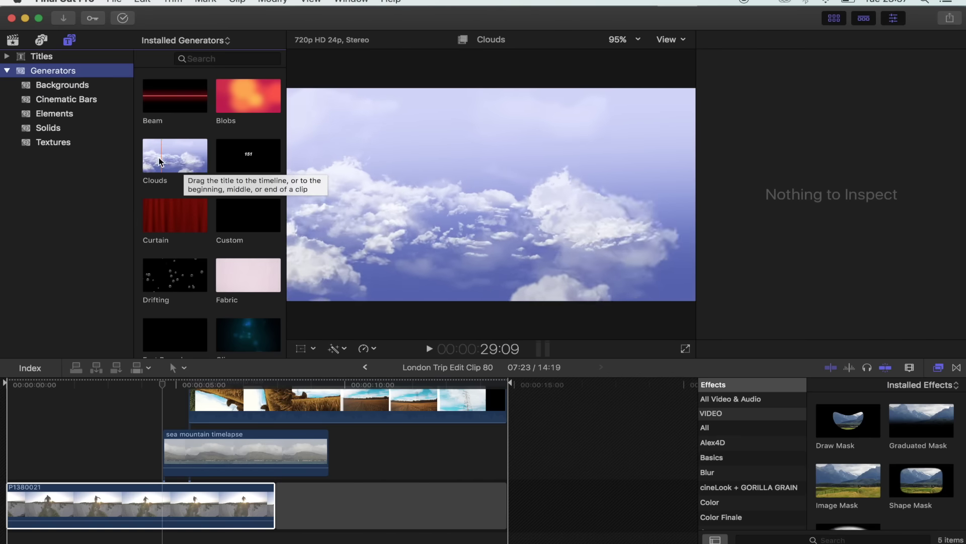
left_click_drag(148, 157, 41, 401)
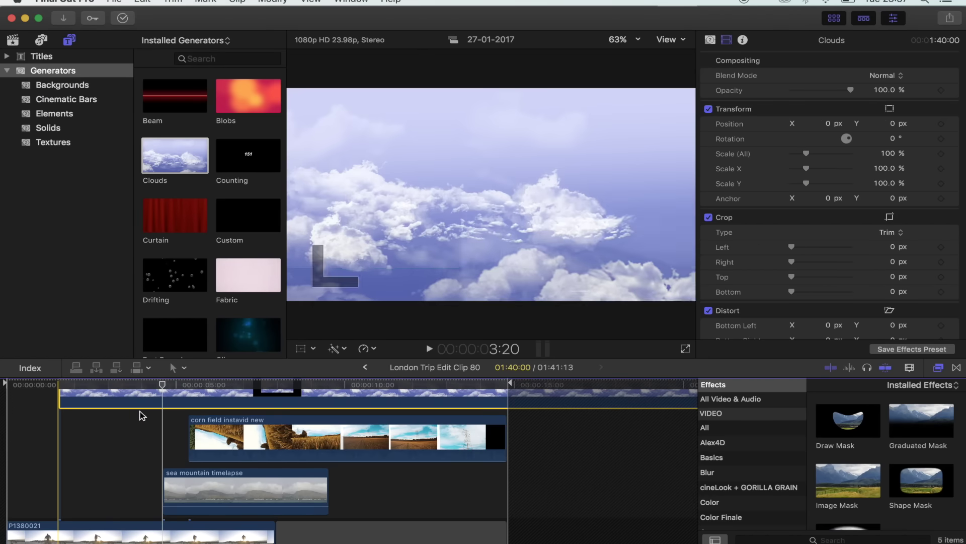
left_click_drag(157, 426, 126, 432)
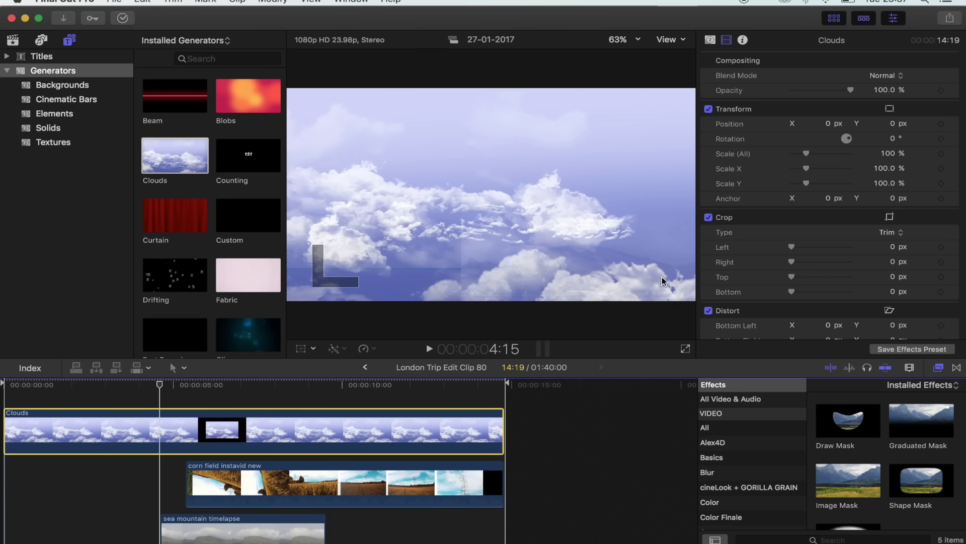
Apply a Luma Keyer to the Clouds clip and adjust the luma so more clouds show.
scroll(748, 463, "down", 5)
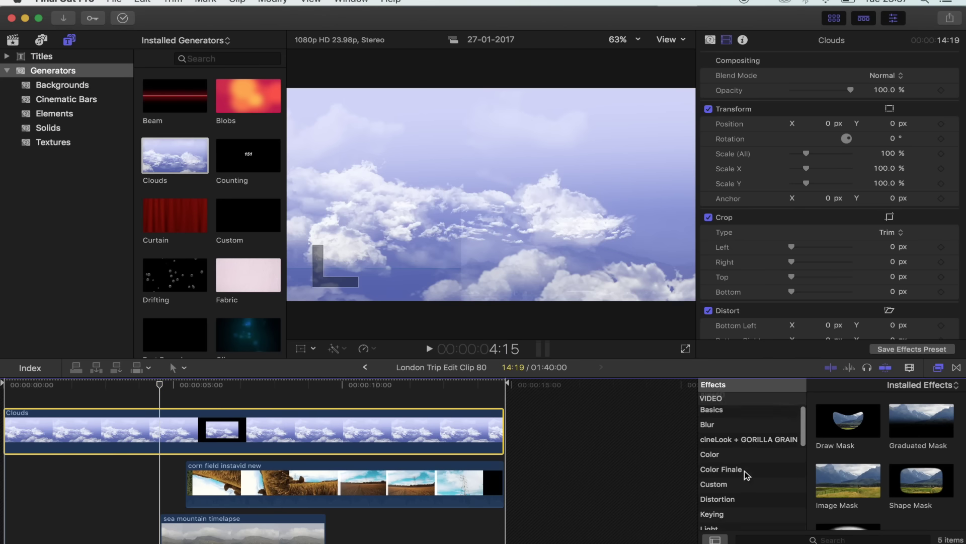
left_click(730, 460)
left_click_drag(912, 424, 177, 435)
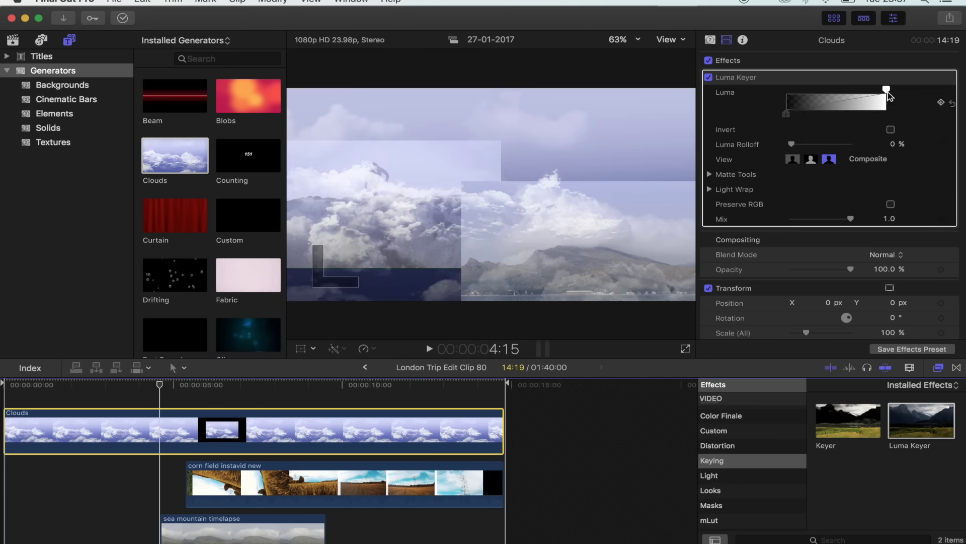
left_click_drag(887, 91, 841, 94)
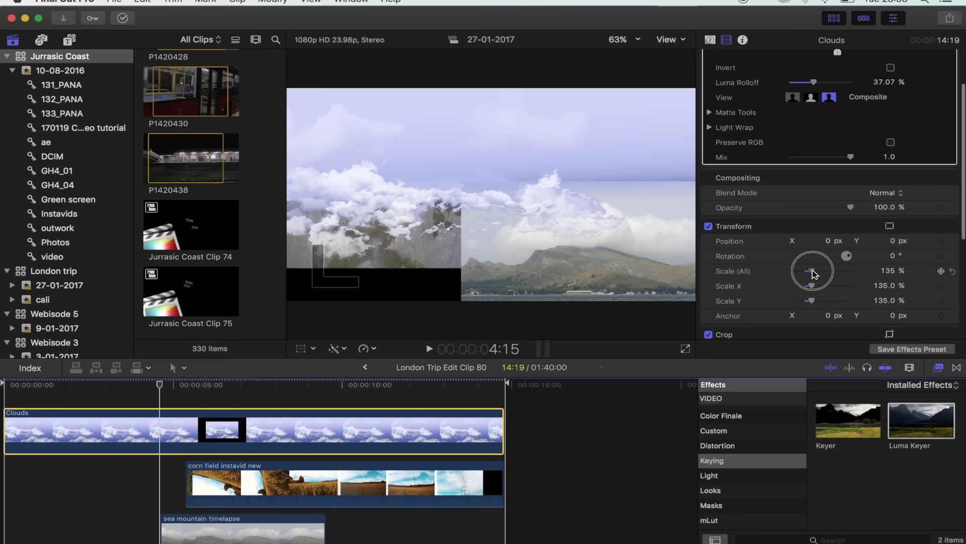
Scale the Clouds layer to 235% and shift it up and to the right.
left_click_drag(809, 270, 826, 272)
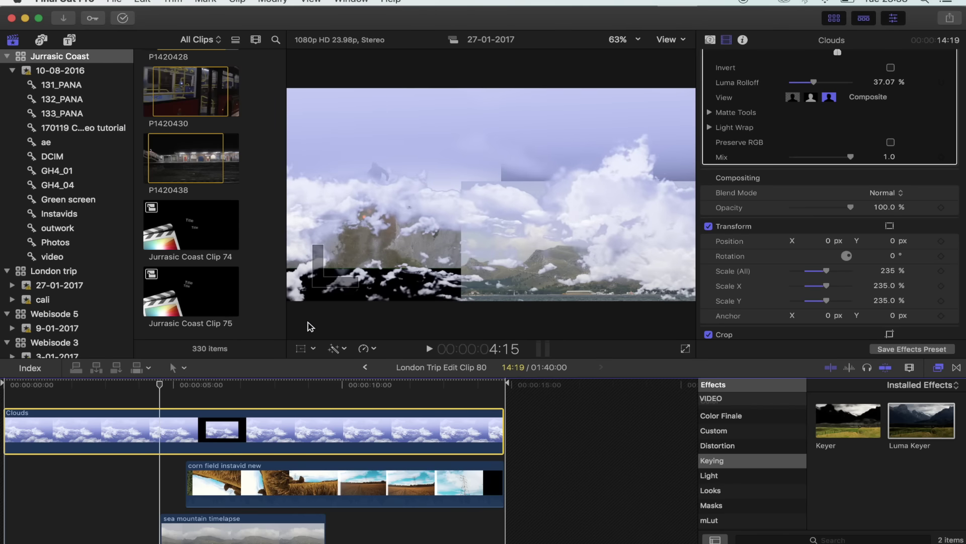
left_click(301, 349)
left_click_drag(508, 168, 448, 216)
key("Escape")
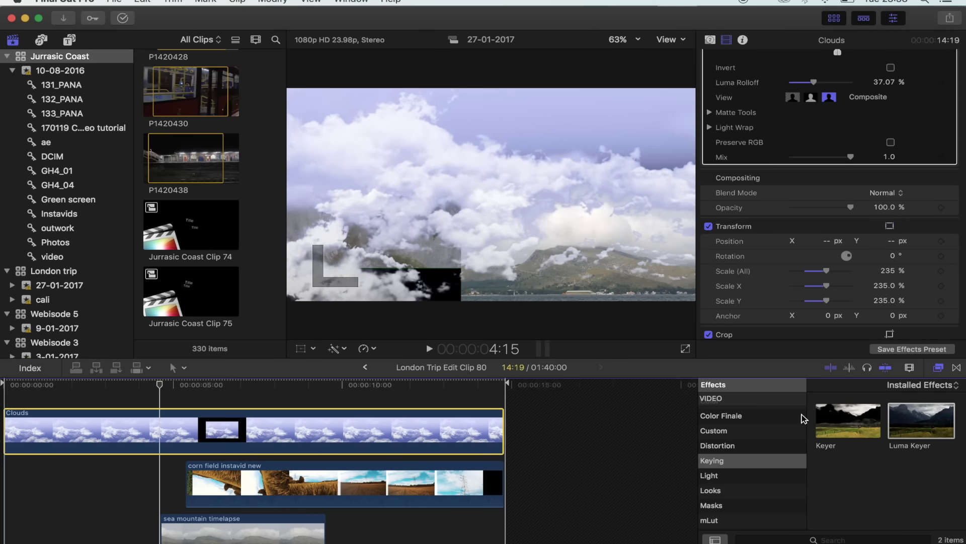
Add a Shape Mask with 45 feather to the Clouds clip, shrinking it to a patch over the collage.
scroll(725, 471, "down", 1)
left_click(737, 484)
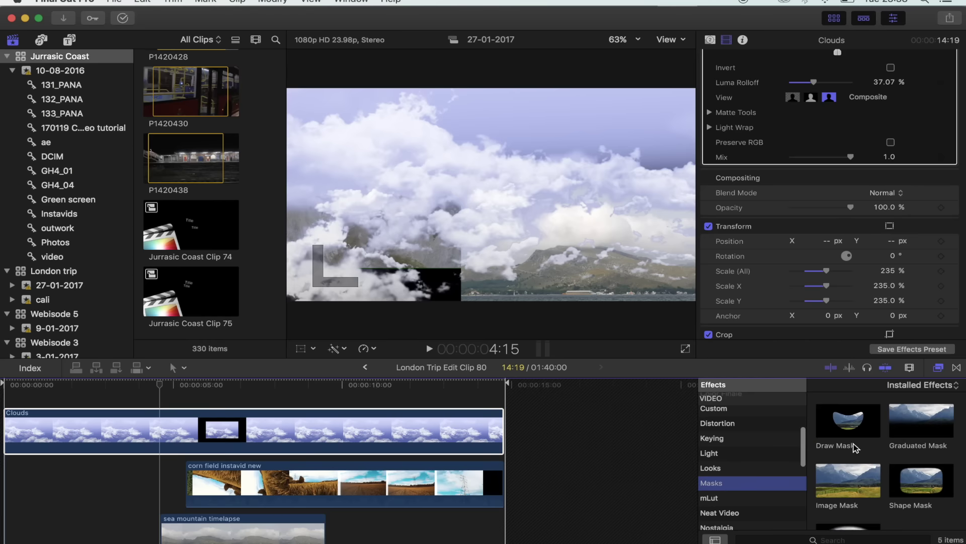
left_click_drag(921, 480, 212, 428)
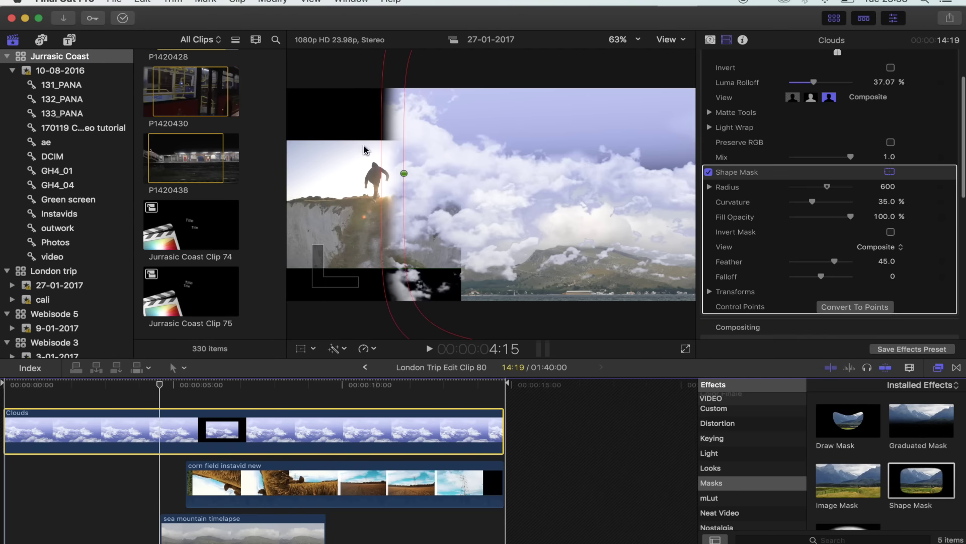
left_click_drag(470, 198, 493, 222)
key("super+minus")
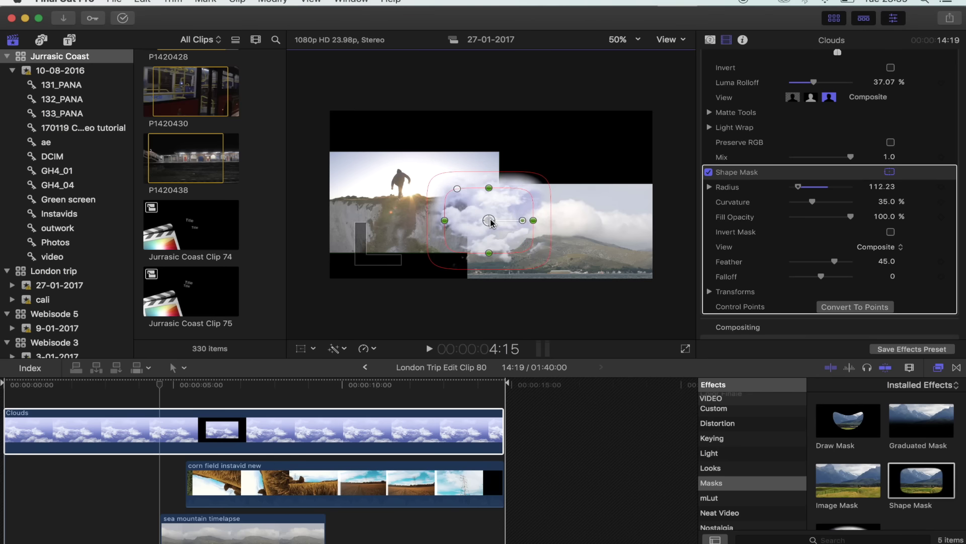
left_click_drag(489, 189, 490, 192)
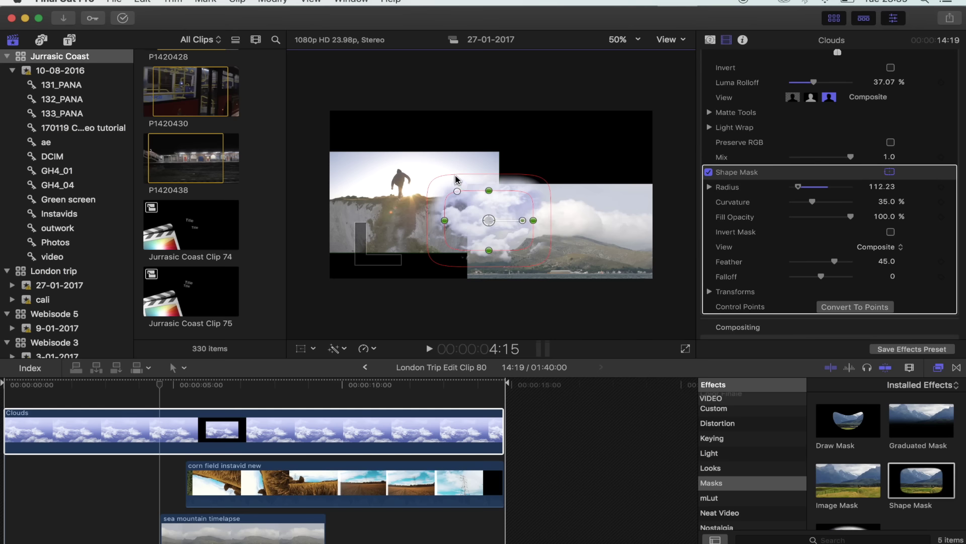
left_click_drag(456, 178, 463, 197)
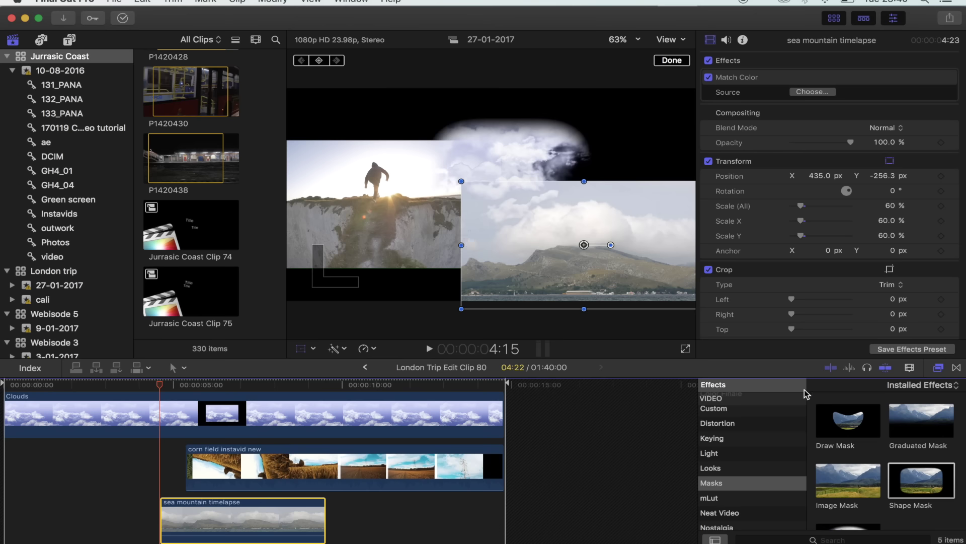
Add a wide Shape Mask feathered to 304.2 to the sea mountain timelapse.
left_click_drag(912, 479, 216, 506)
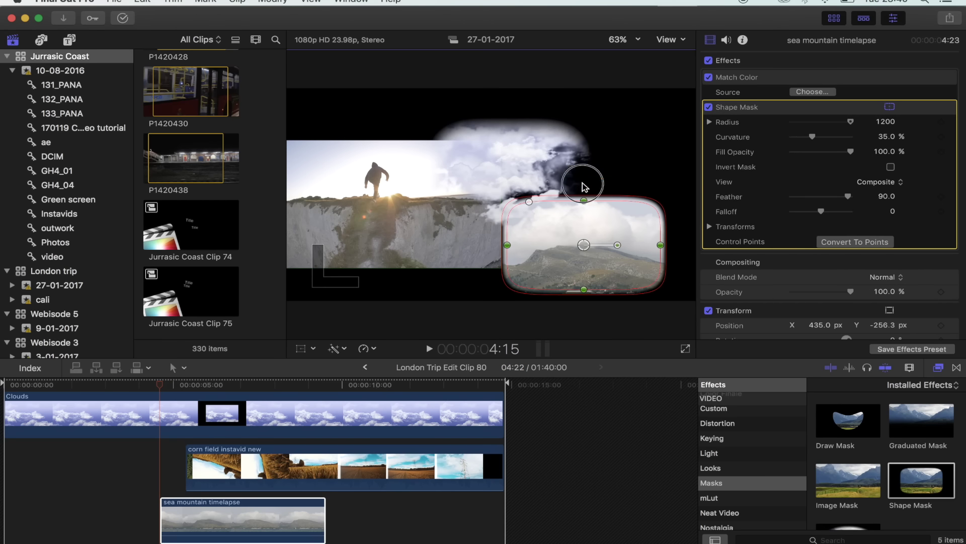
left_click_drag(578, 183, 581, 172)
left_click_drag(503, 245, 458, 246)
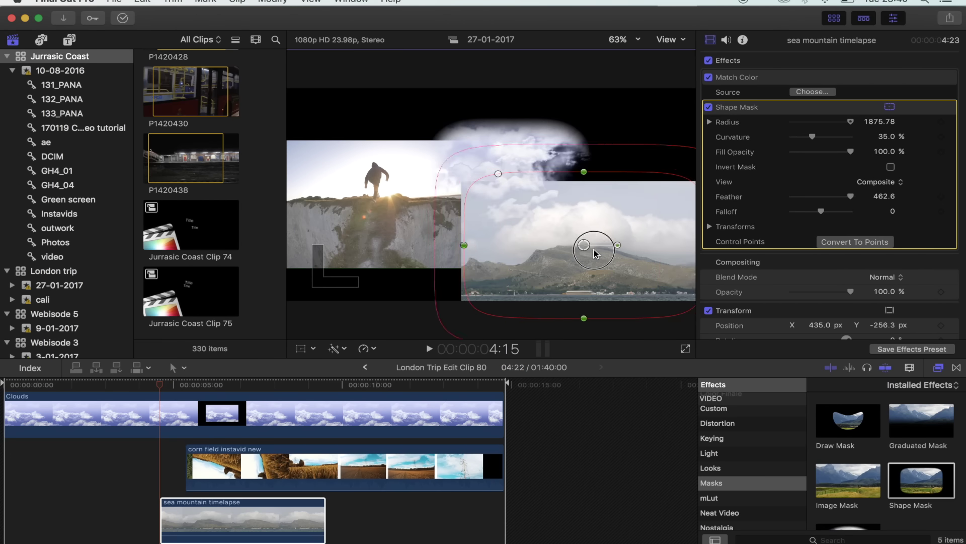
left_click_drag(584, 245, 605, 256)
left_click_drag(481, 237, 466, 233)
left_click_drag(607, 259, 601, 267)
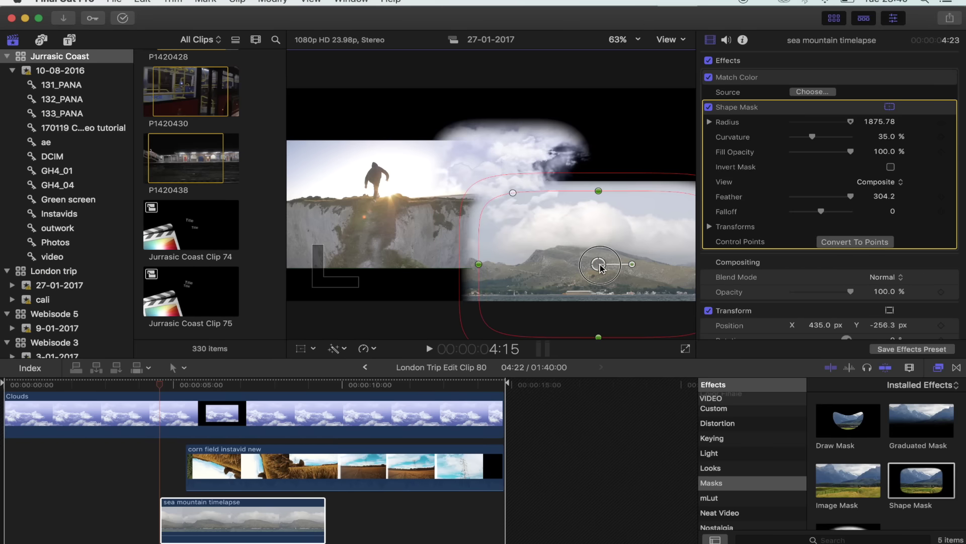
Nudge the sea mountain mask lower, then enable transform controls on the Clouds clip.
left_click(174, 518)
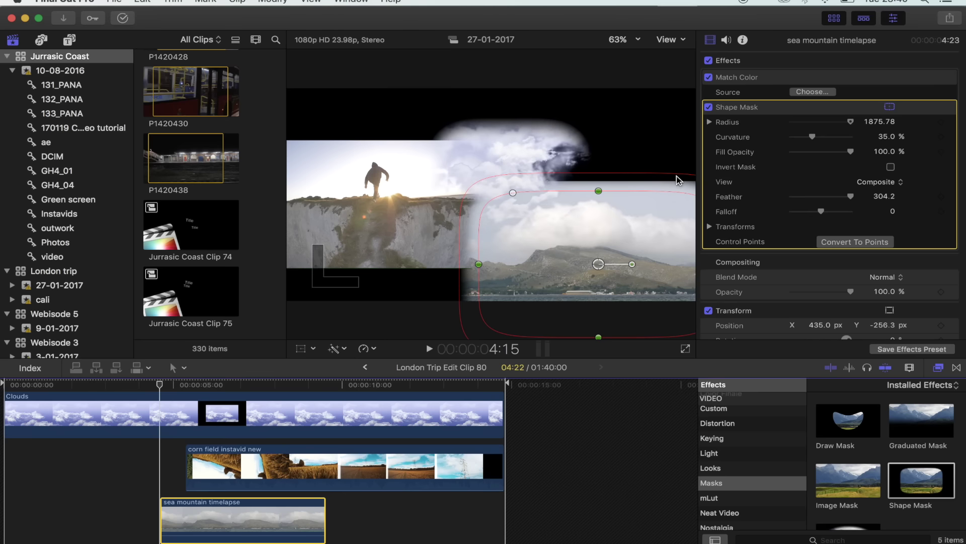
left_click(612, 177)
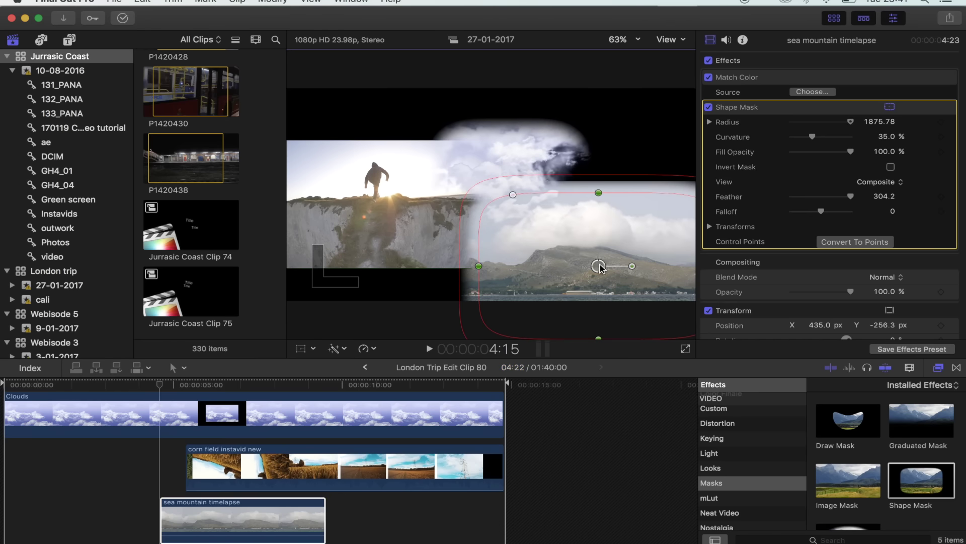
left_click(594, 171)
key("shift+t")
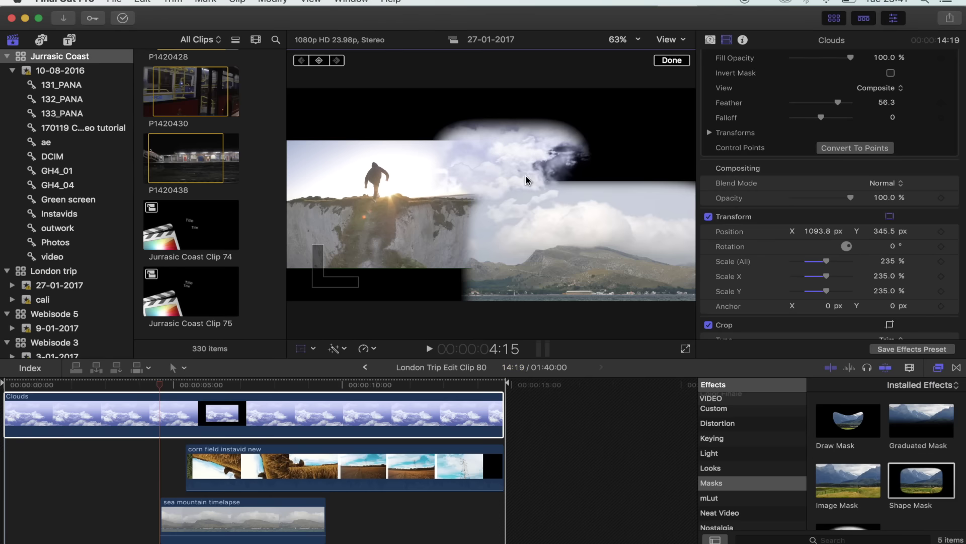
Move the Clouds layer down-left and set its Global saturation to -100% in the Color Board.
left_click_drag(517, 194, 497, 255)
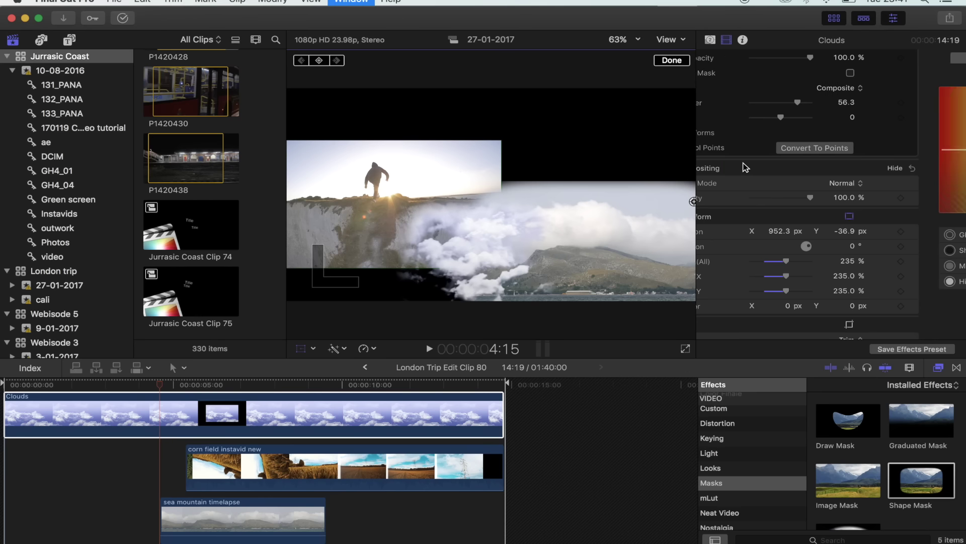
key("super+6")
left_click(853, 58)
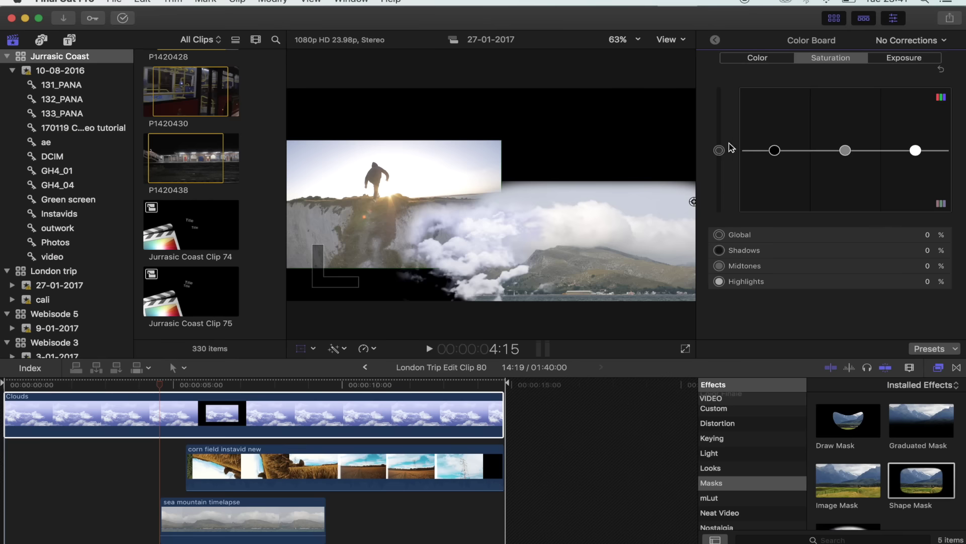
left_click_drag(719, 150, 718, 247)
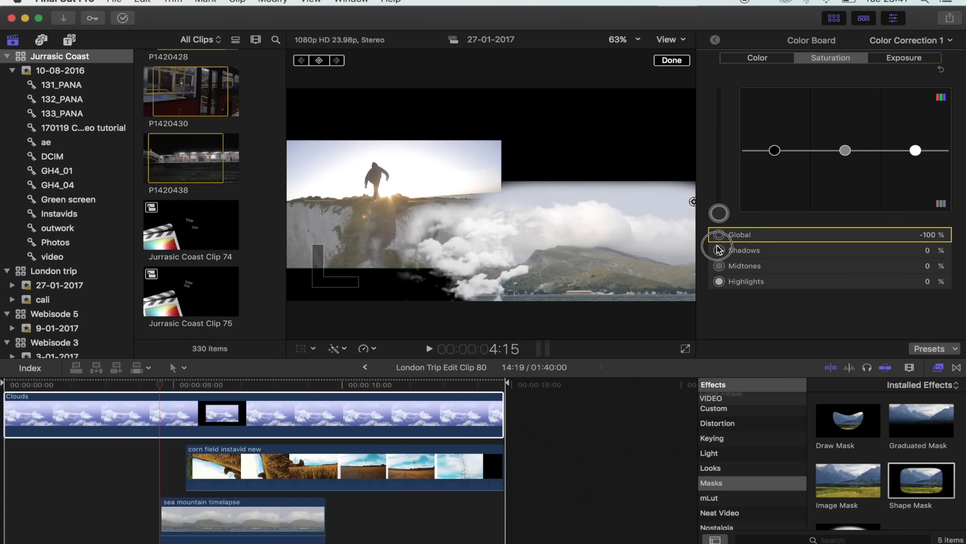
left_click(675, 61)
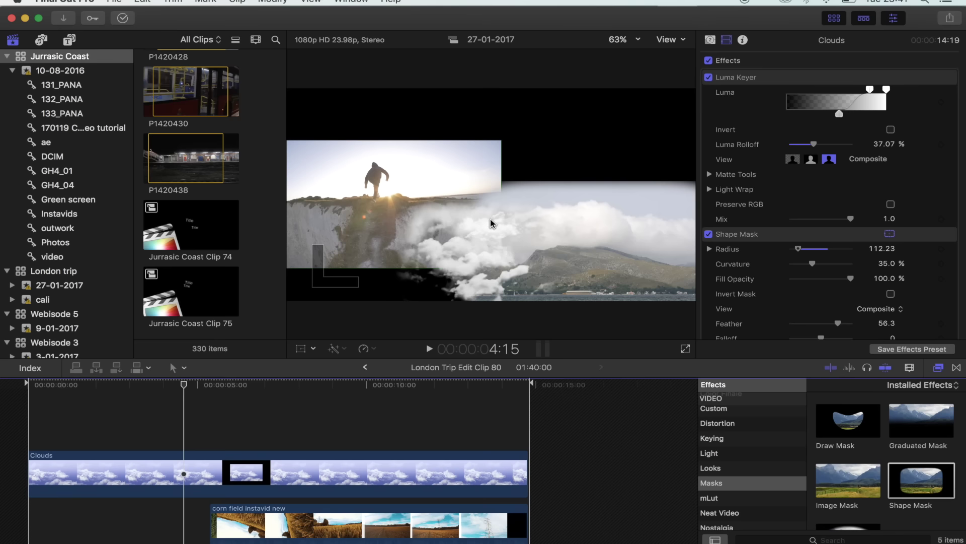
At 5:09, apply a Shape Mask to the upside-down corn field clip.
left_click(210, 448)
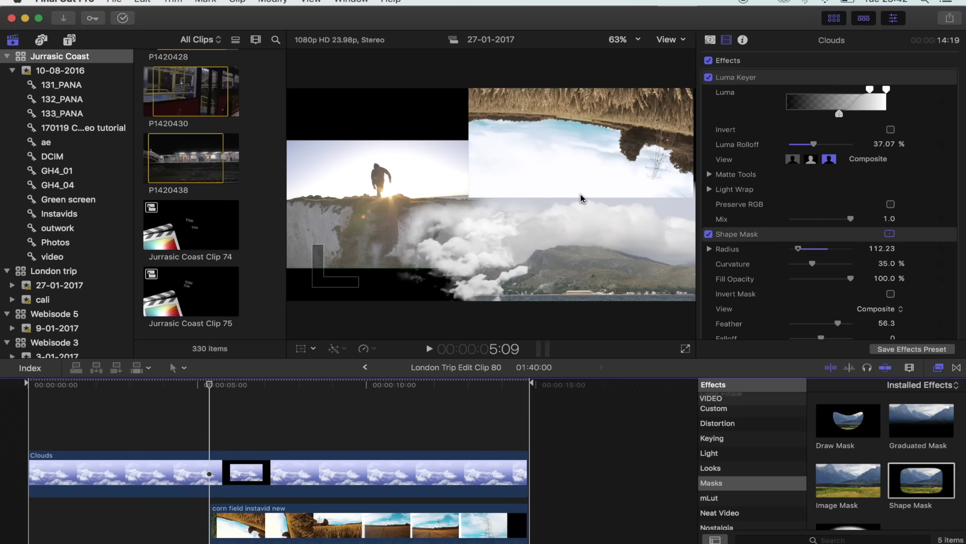
left_click(282, 521)
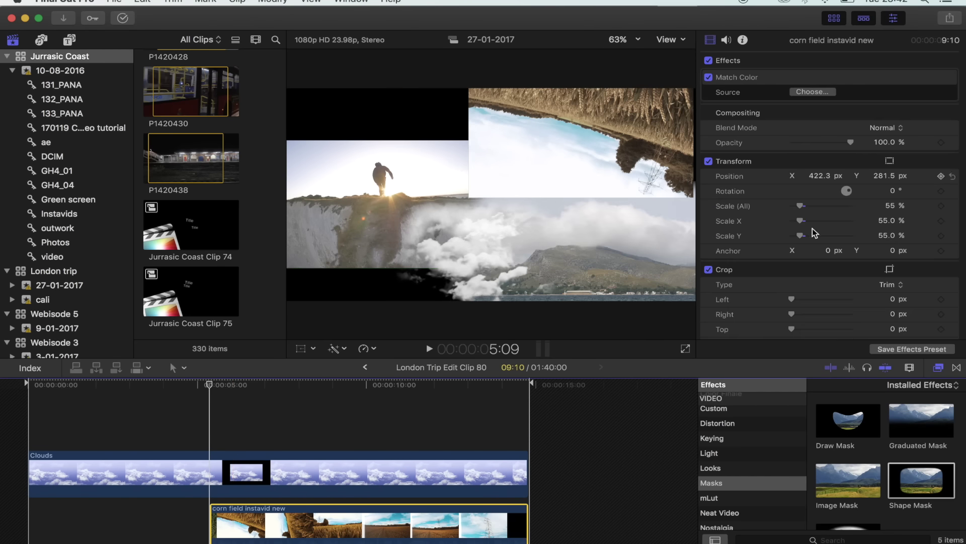
left_click_drag(908, 470, 242, 521)
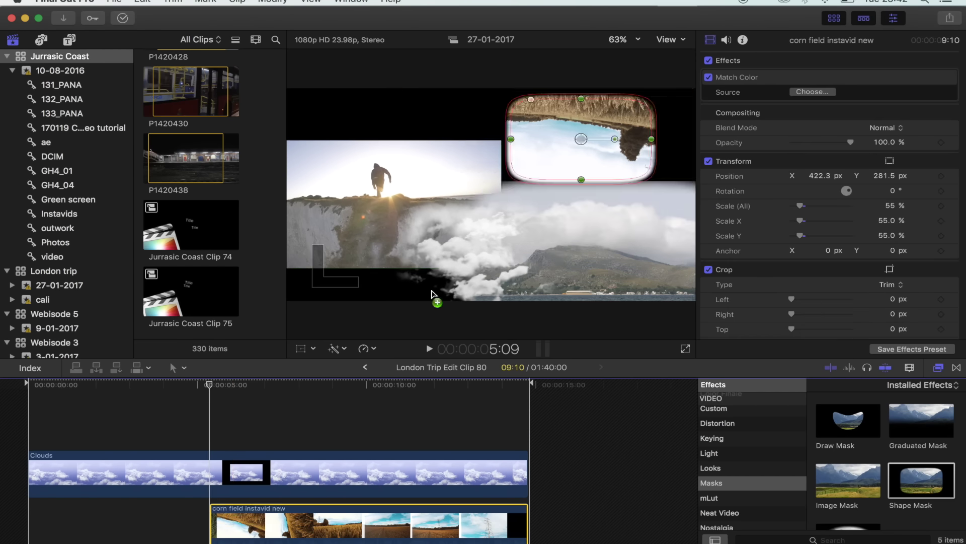
Enlarge the mask to radius 959.23, shift it up-right, and feather it to 114.5.
left_click_drag(508, 138, 466, 139)
left_click_drag(580, 142, 589, 127)
left_click_drag(476, 126, 469, 125)
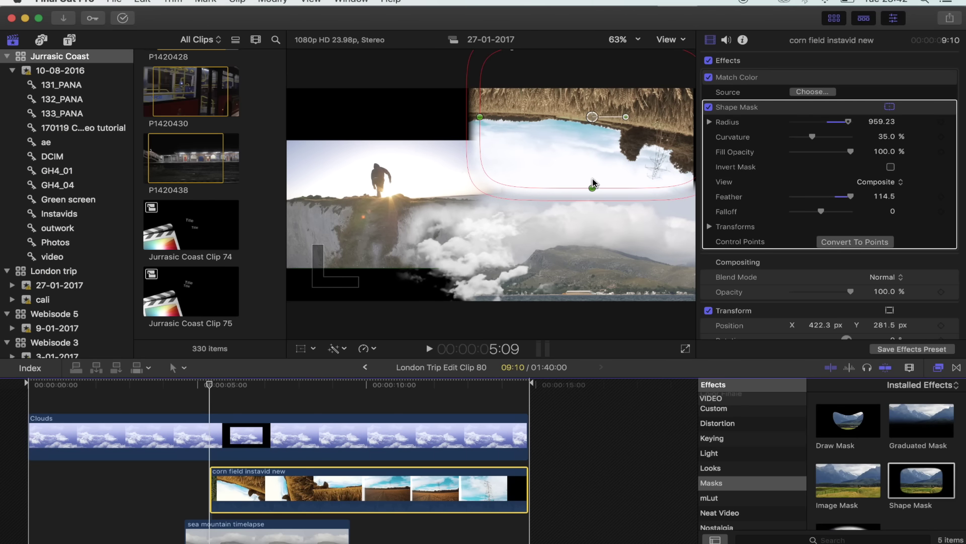
left_click(241, 526)
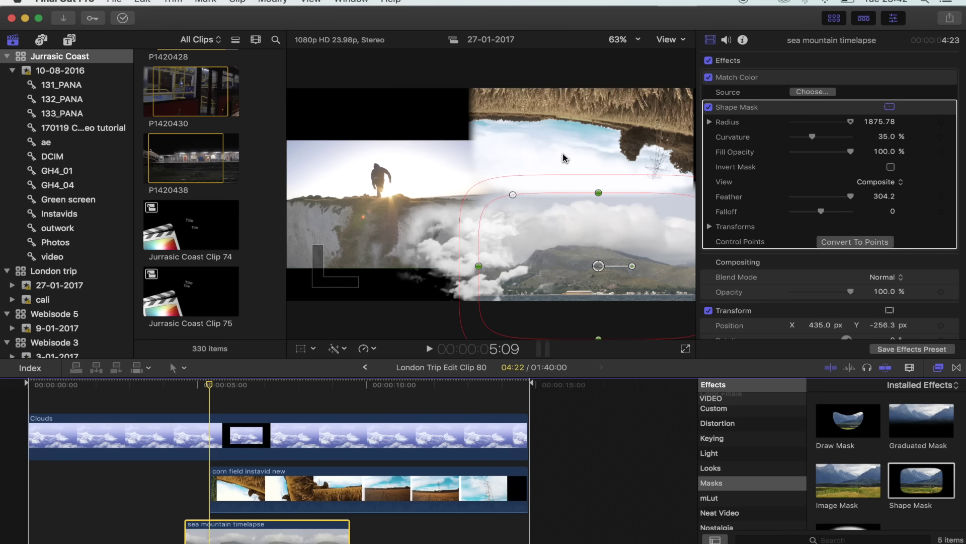
Raise the sea mountain clip's Highlights exposure to 25% in the Color Board.
key("super+6")
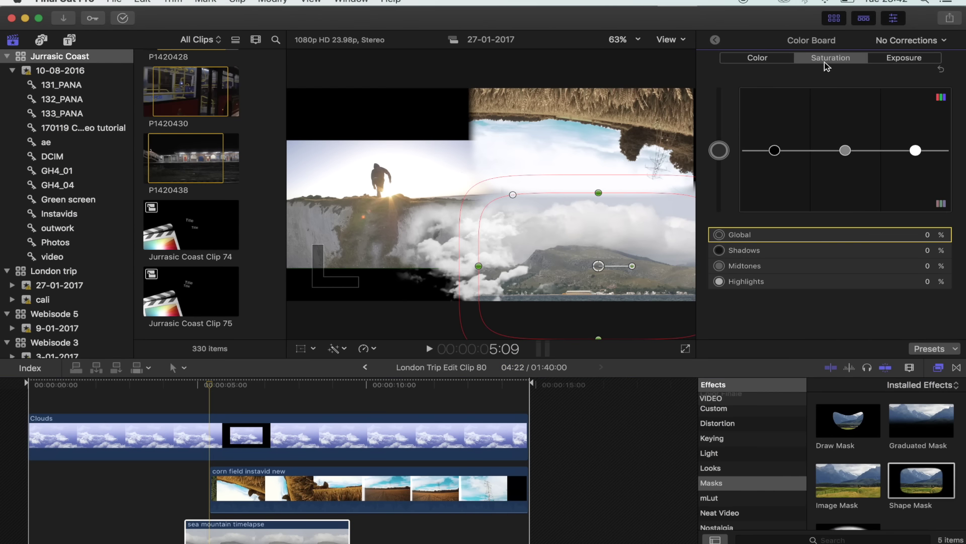
left_click(911, 58)
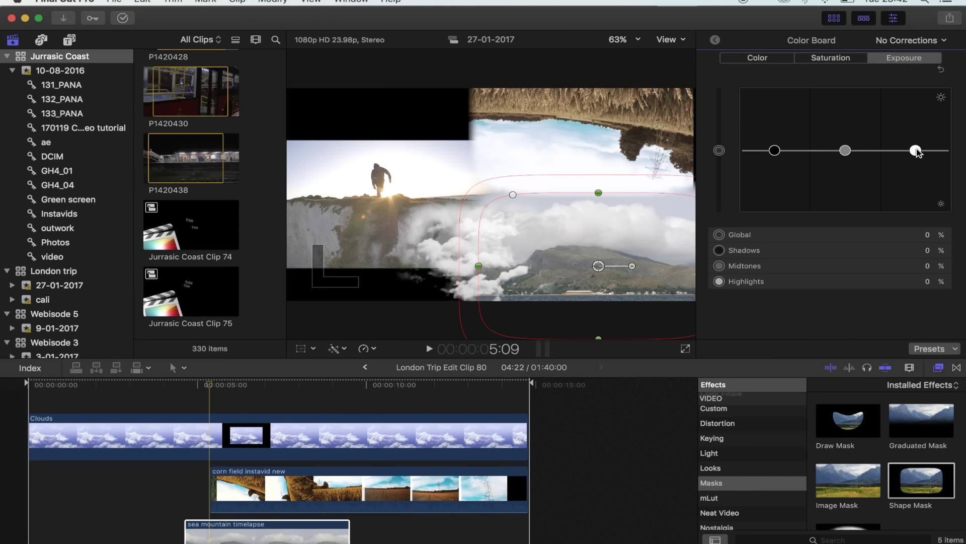
left_click_drag(915, 150, 922, 136)
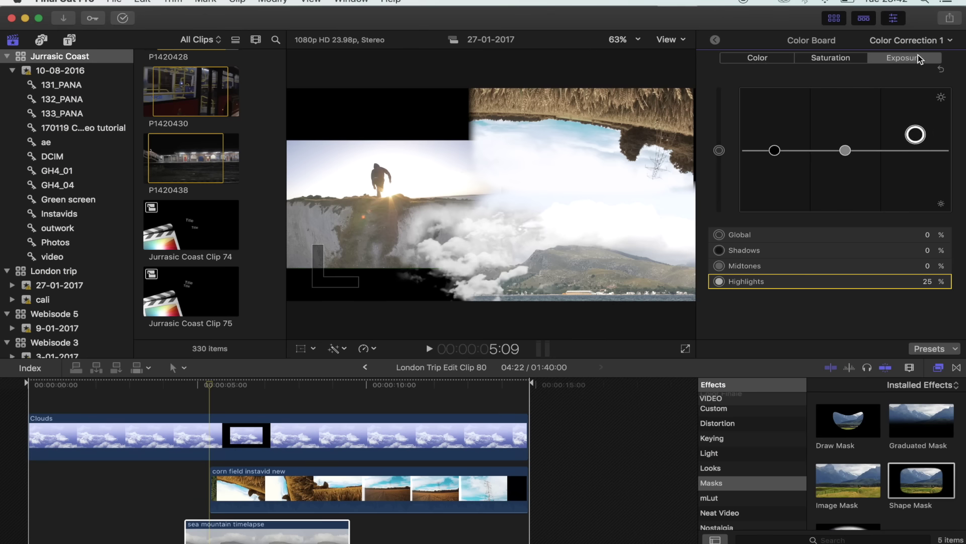
Limit Color Correction 1 to a wide, flattened elliptical Shape Mask.
left_click(716, 43)
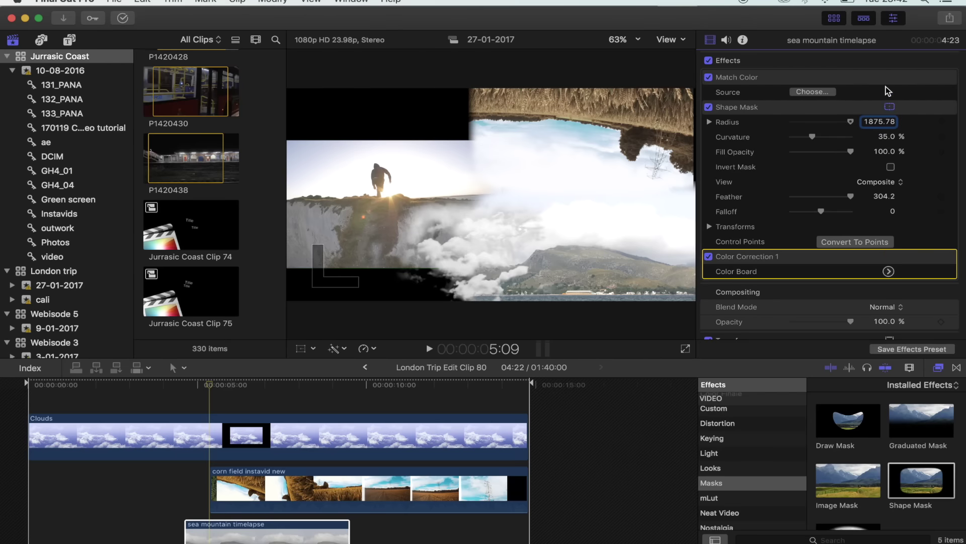
scroll(805, 259, "down", 2)
left_click(890, 222)
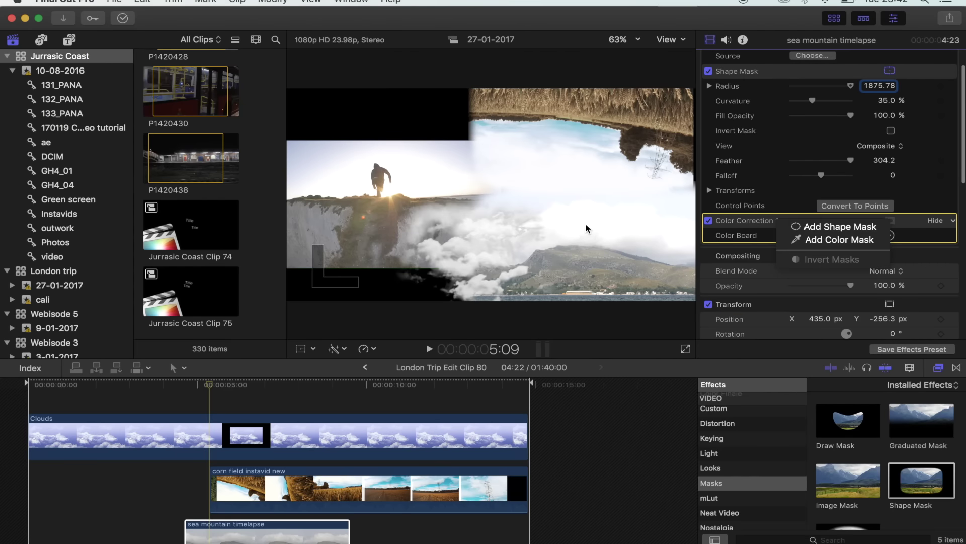
left_click(806, 227)
mouse_move(594, 204)
left_mouse_down()
mouse_move(587, 196)
mouse_move(596, 199)
left_mouse_up()
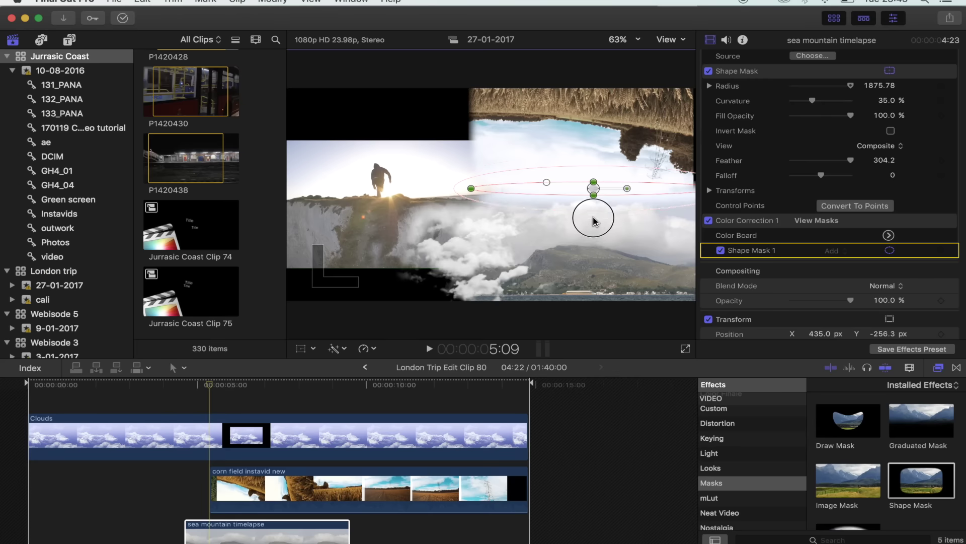
left_click(888, 235)
left_click_drag(845, 150, 845, 149)
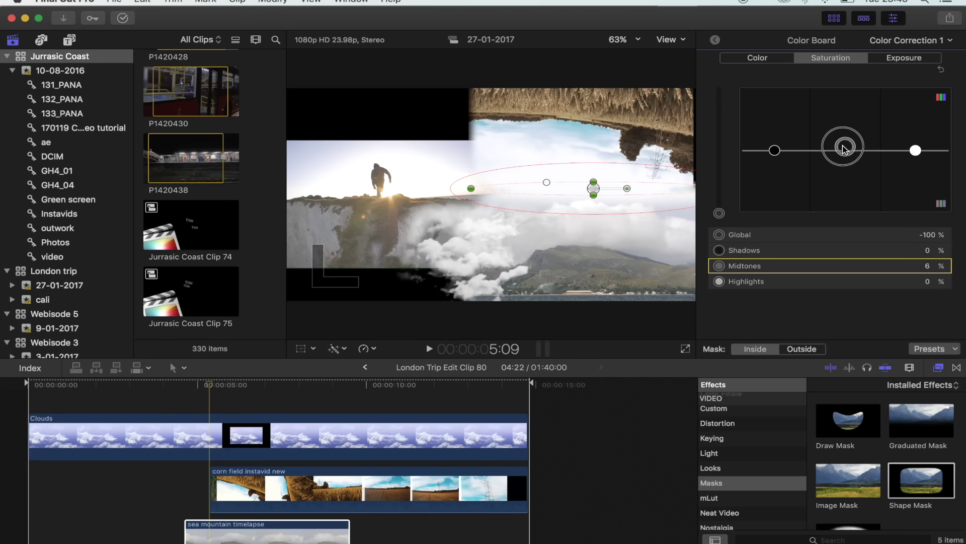
left_click(902, 58)
left_click(214, 404)
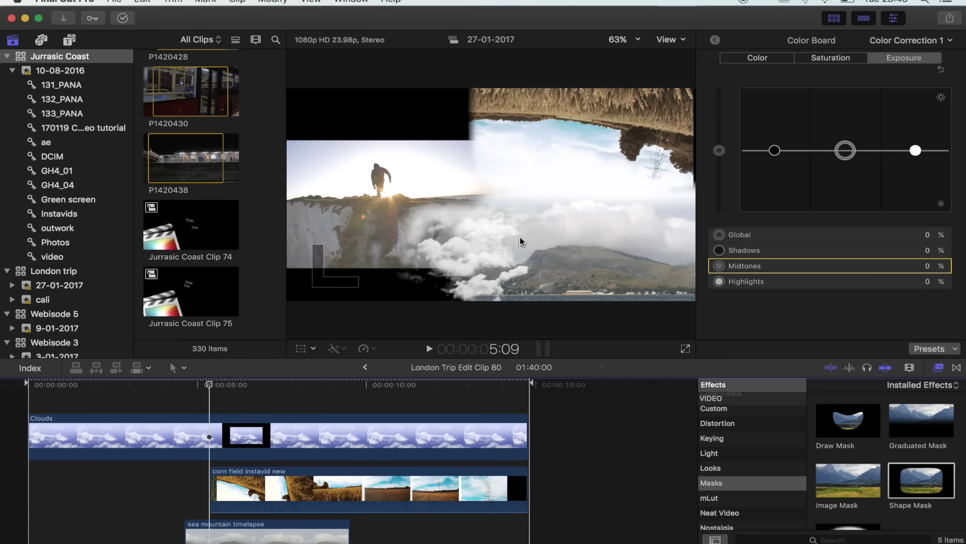
From the start, reposition the top Clouds copy higher and right in the frame.
left_click(206, 445)
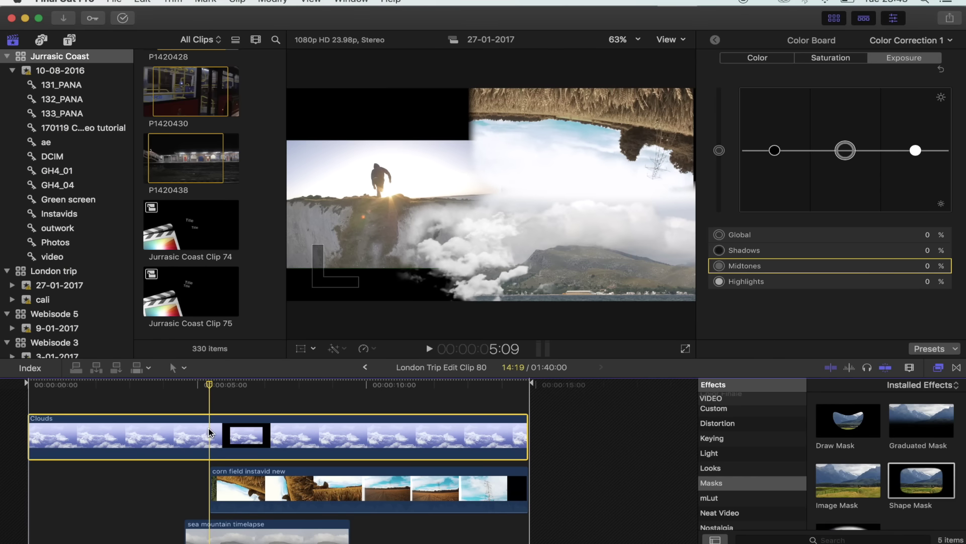
left_click(35, 397)
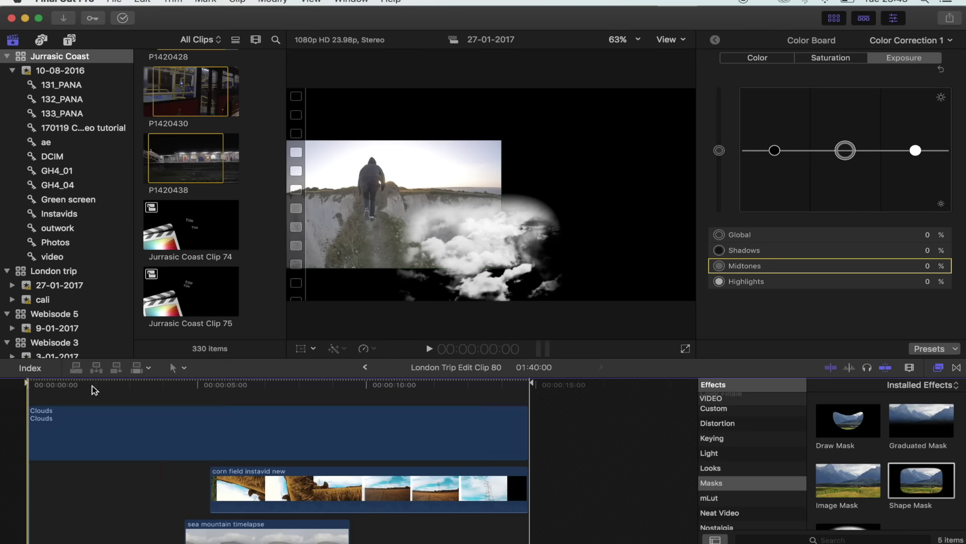
left_click(266, 405)
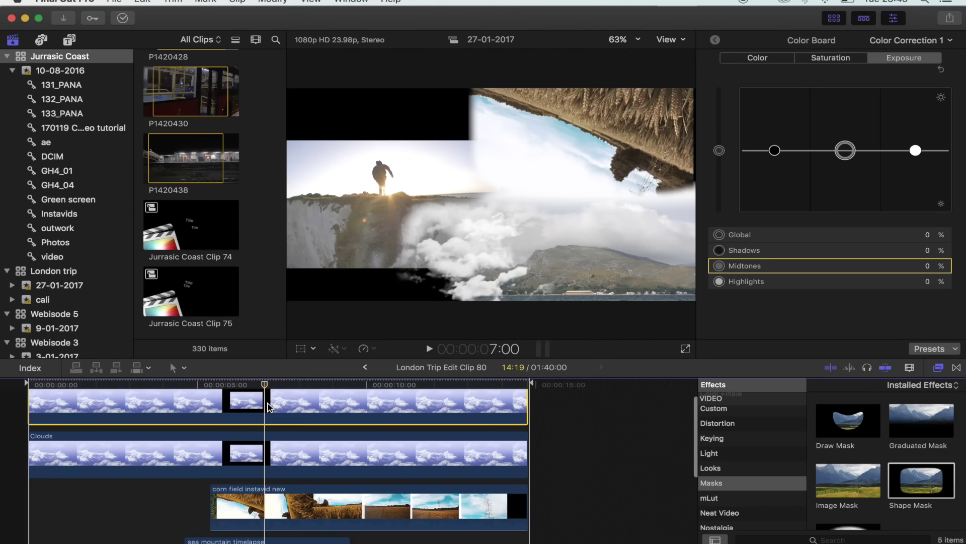
left_click(301, 349)
left_click_drag(512, 244, 623, 190)
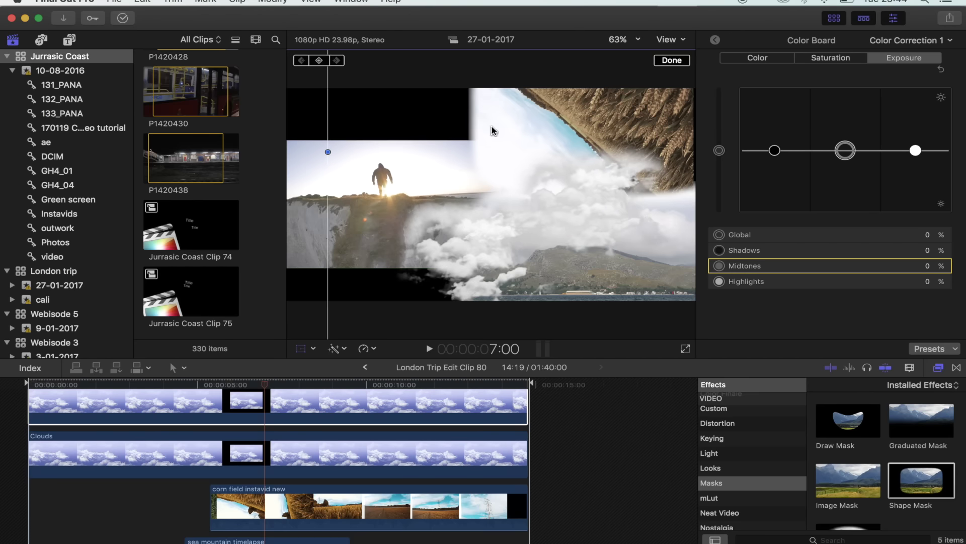
left_click(653, 62)
Flatten the Clouds mask, set opacity to 48.2%, and return to the 5:15 frame.
left_click(715, 39)
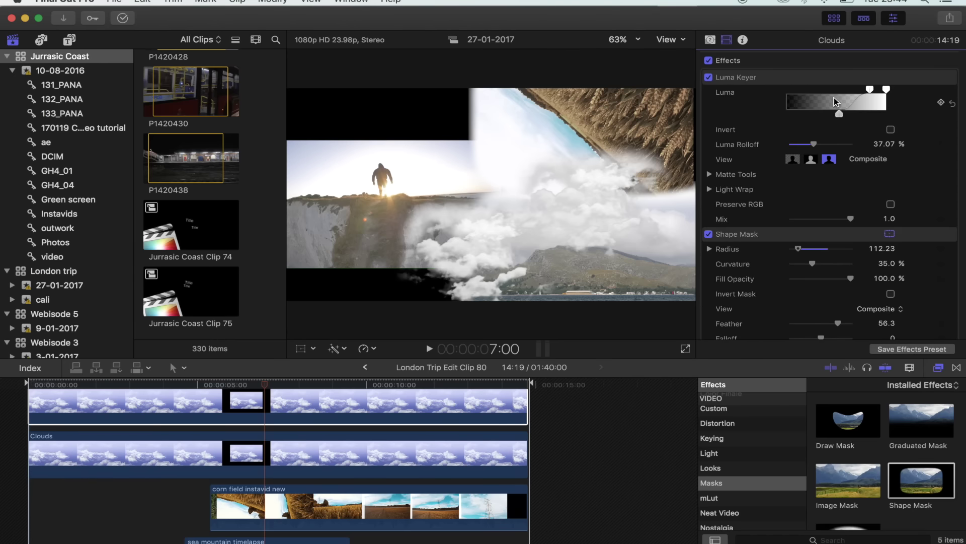
left_click(737, 234)
left_click_drag(595, 171, 577, 184)
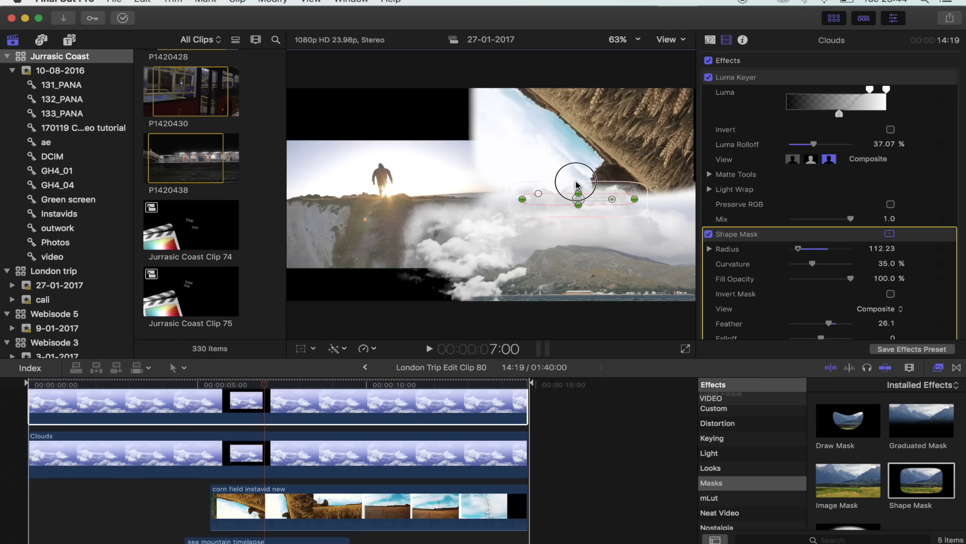
left_click_drag(850, 234, 822, 238)
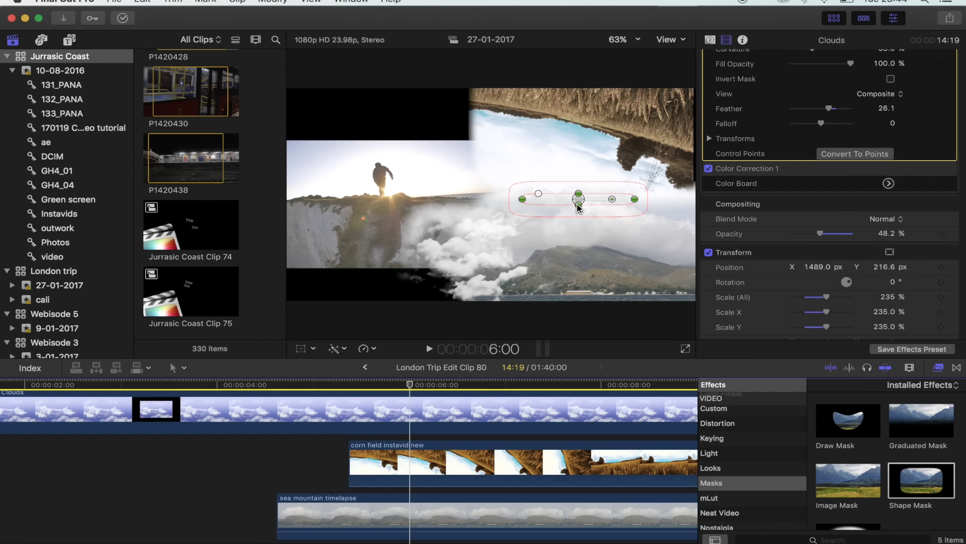
left_click_drag(350, 384, 377, 384)
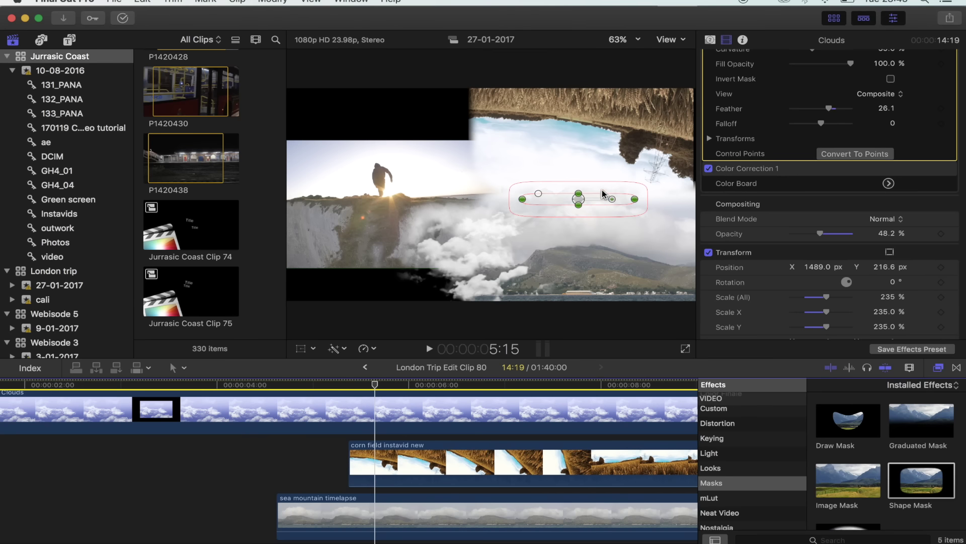
Back in London Trip Edit, scale Clip 80 to 295% and position it at X 1563.9, Y -148.4 px.
left_click(364, 367)
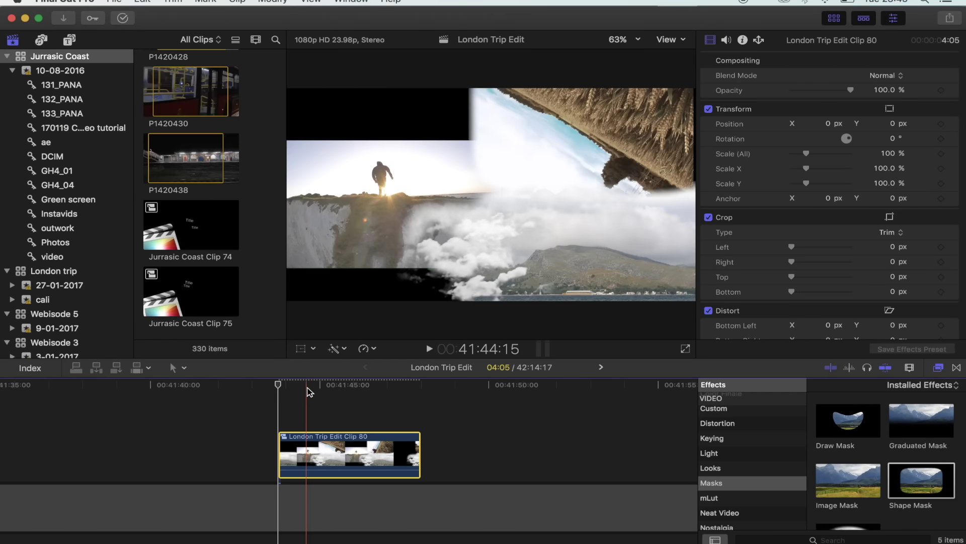
left_click(302, 348)
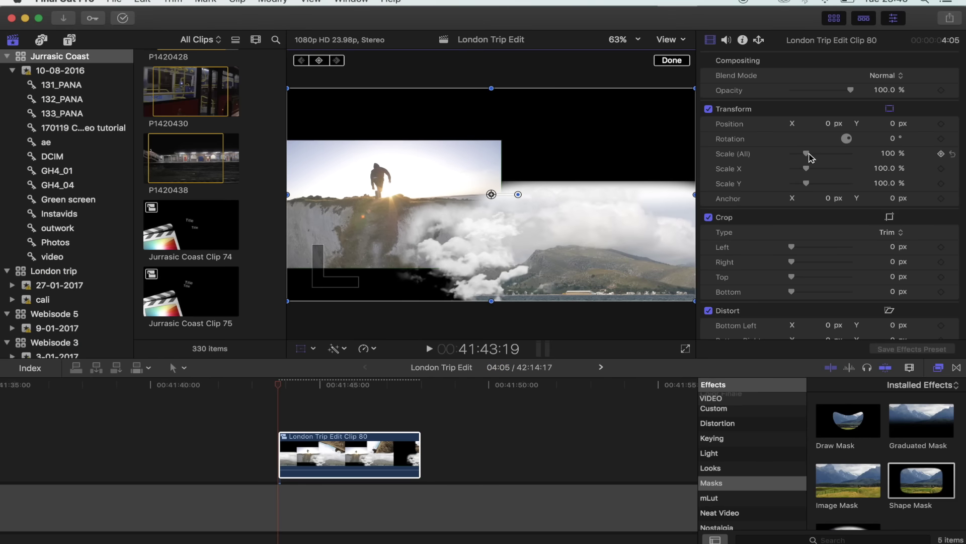
left_click_drag(808, 154, 836, 156)
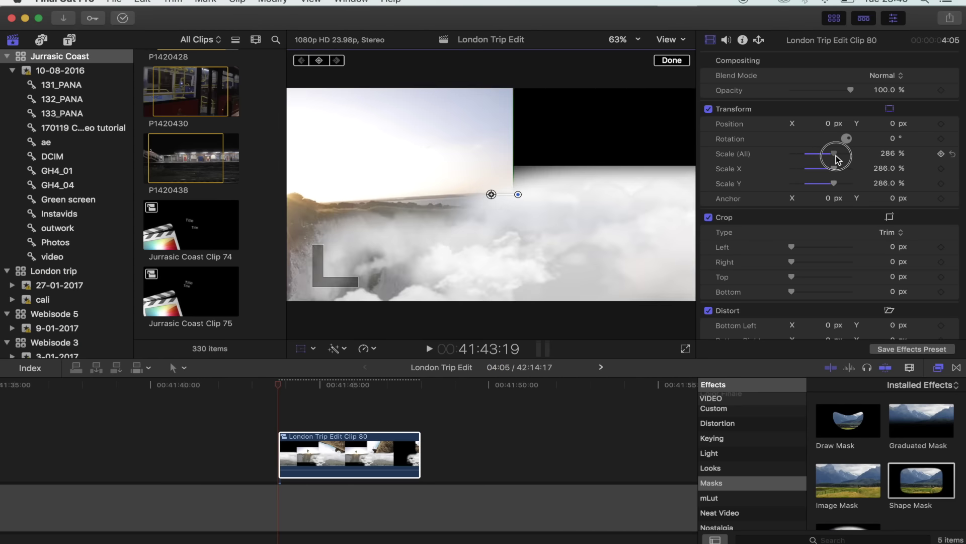
left_click_drag(493, 196, 629, 197)
left_click_drag(455, 189, 565, 195)
key("super+minus")
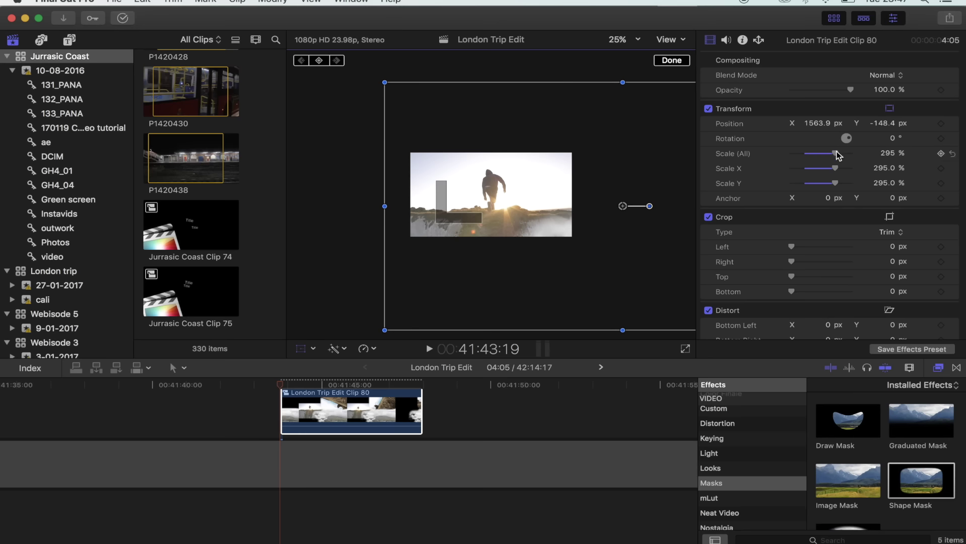
Scale Clip 80 to 311% and keyframe a later position panning toward the mountain.
left_click_drag(839, 156, 840, 155)
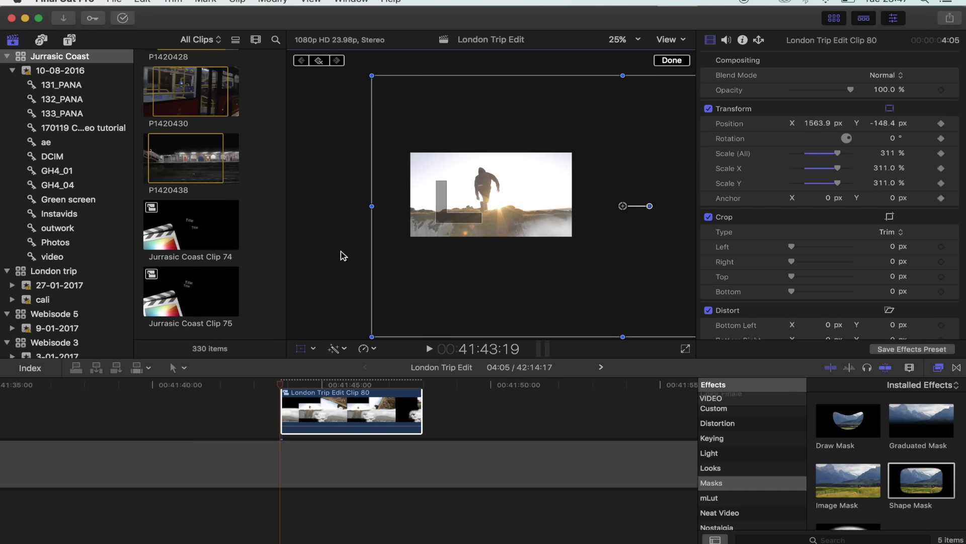
left_click_drag(285, 386, 305, 389)
left_click_drag(638, 259, 467, 180)
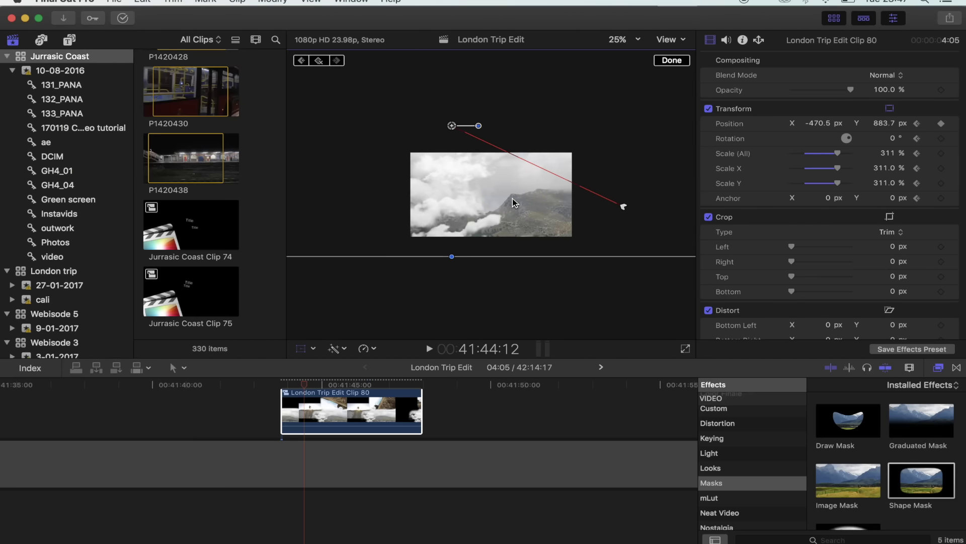
left_click_drag(533, 211, 486, 206)
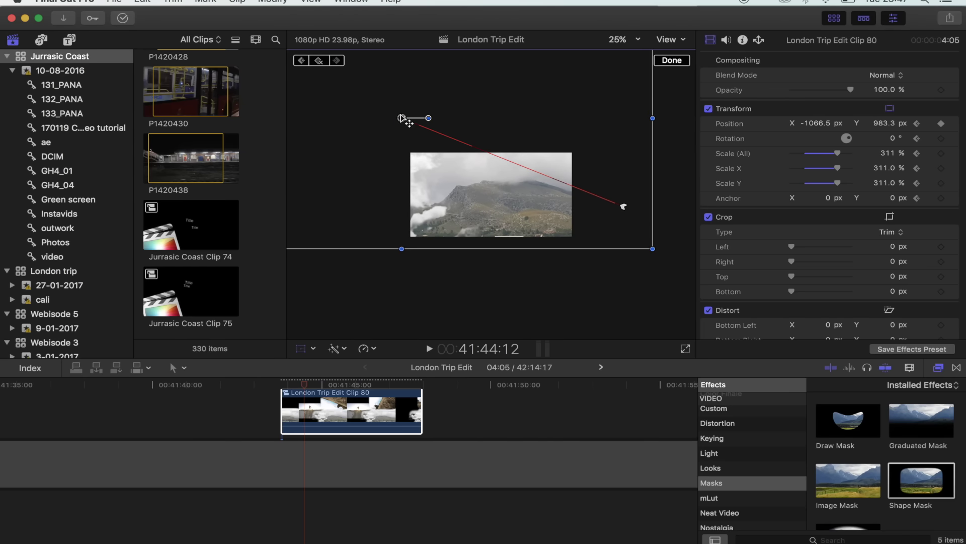
Keyframe a later, lower position ending at X -1020.8, Y -806.8 px.
left_click_drag(309, 385, 322, 388)
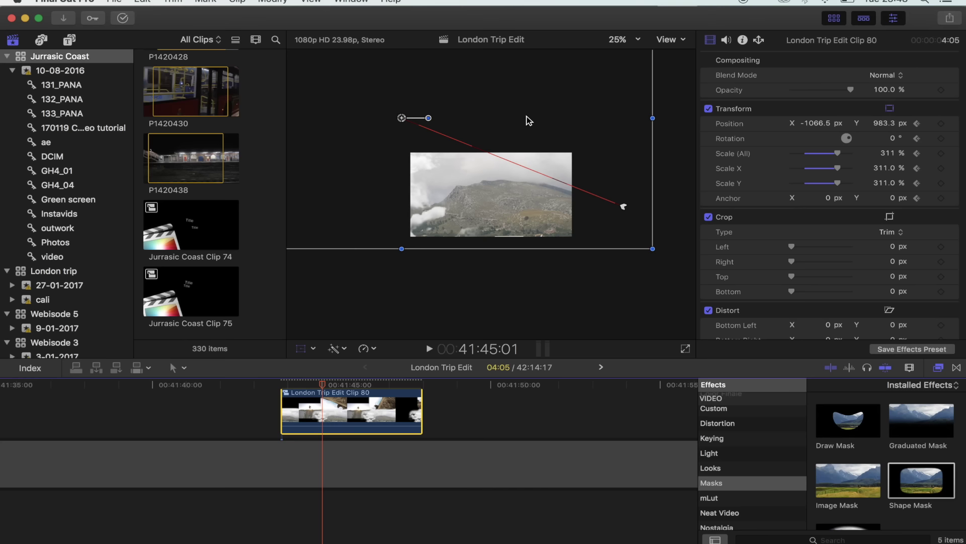
left_click_drag(530, 107, 534, 249)
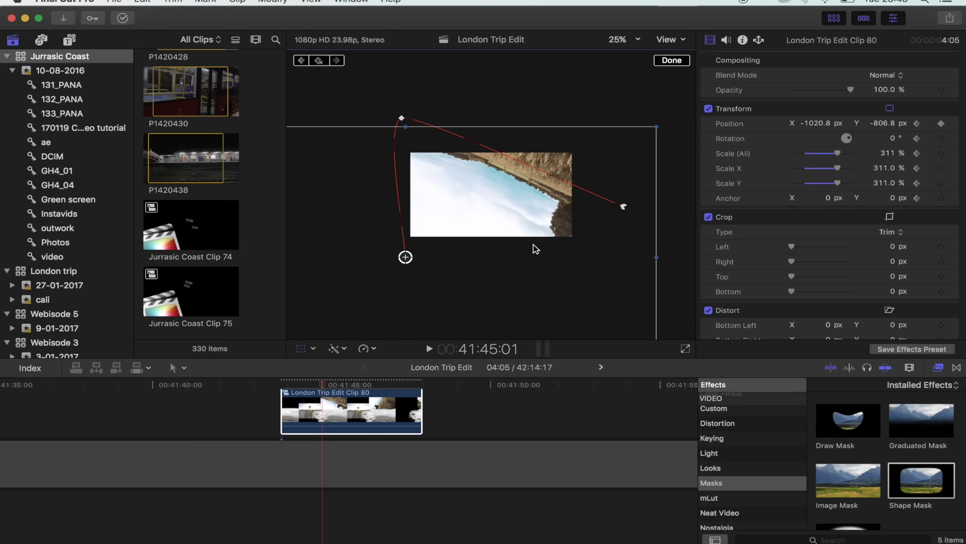
key("ctrl+v")
right_click(308, 514)
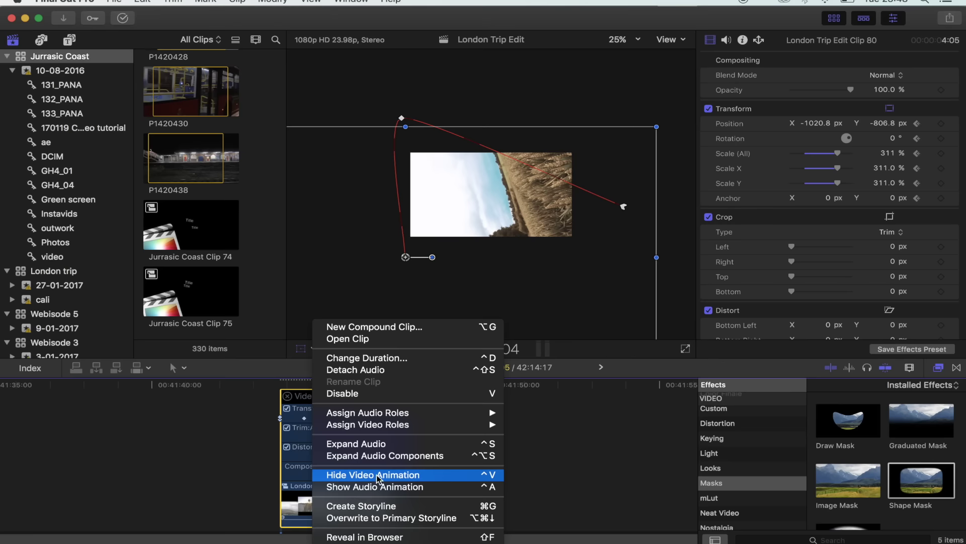
Retime a Transform keyframe, set the pan's opening position to Y 290.7 px, and play it back.
left_click(304, 422)
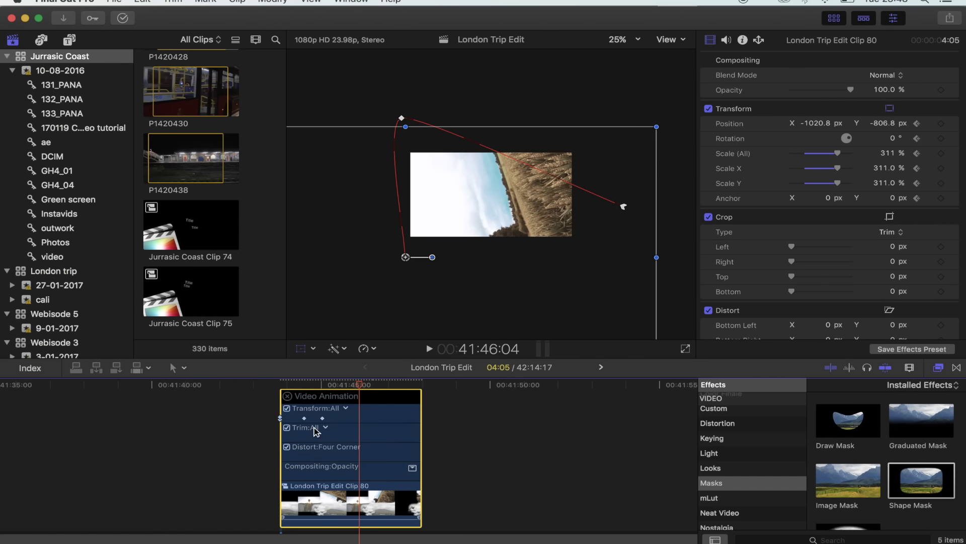
left_click_drag(322, 390, 287, 421)
left_click(280, 386)
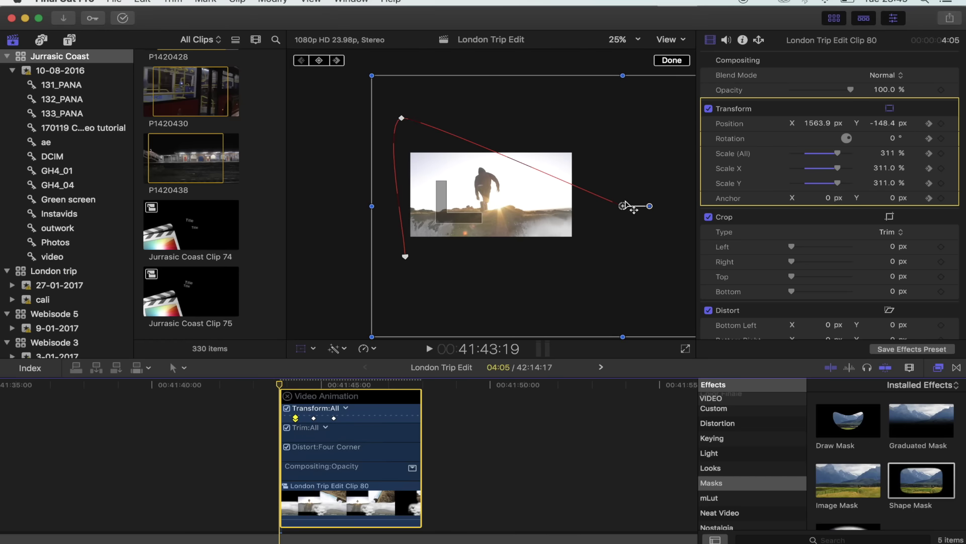
left_click_drag(626, 205, 622, 172)
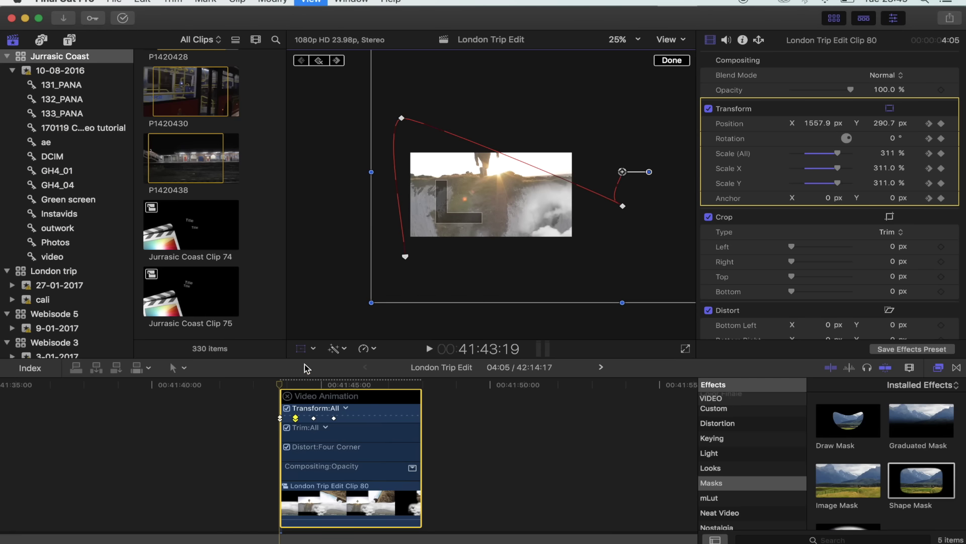
key("space")
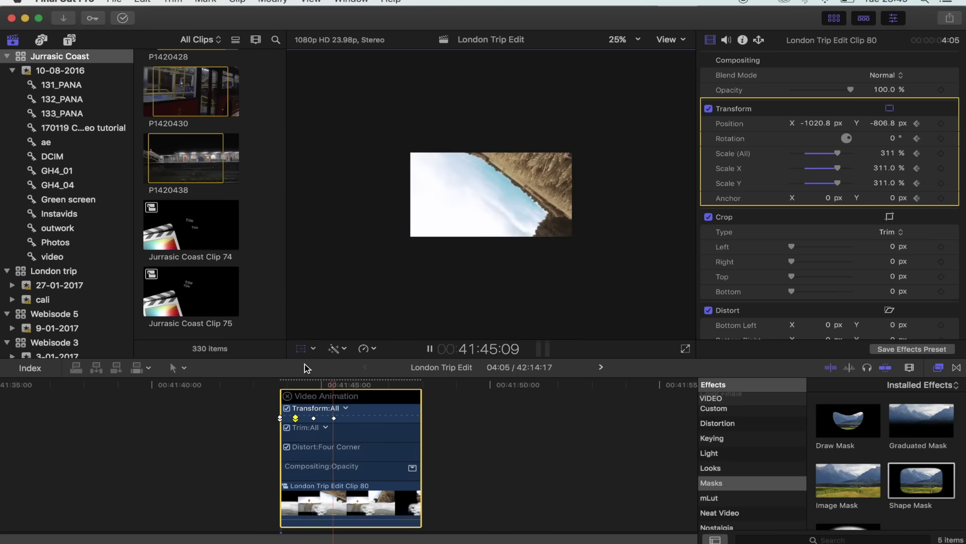
key("space")
key("space")
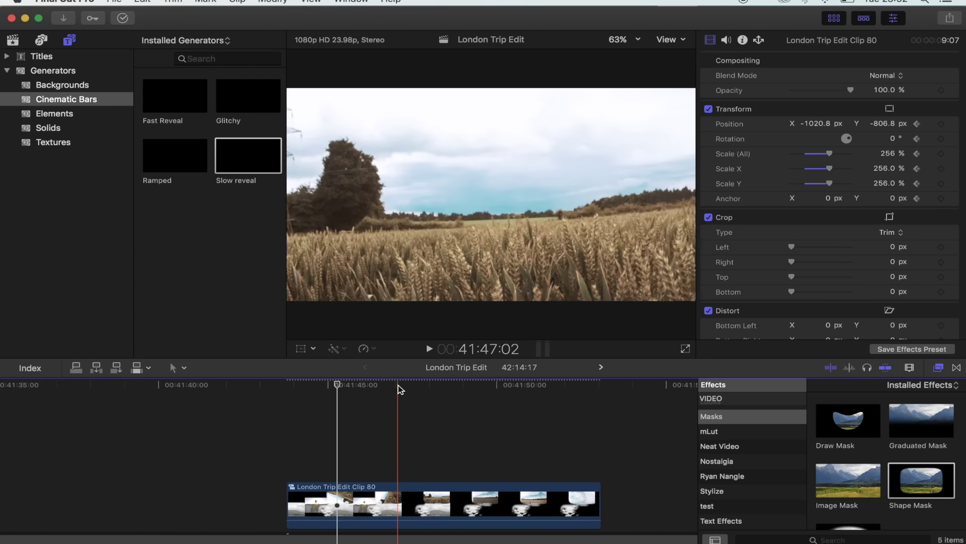
Add Slow reveal cinematic bars above Clip 80 and extend them over its full length.
left_click(369, 399)
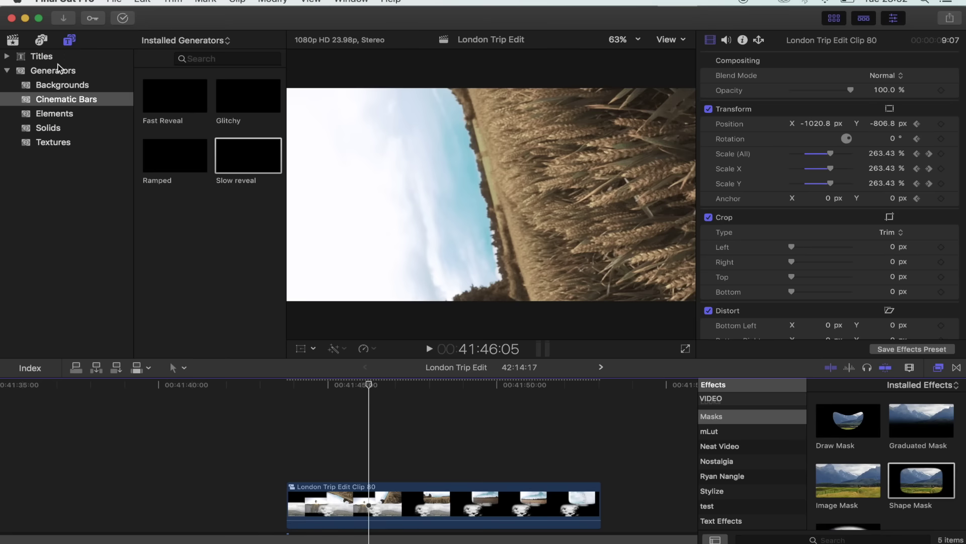
left_click(65, 101)
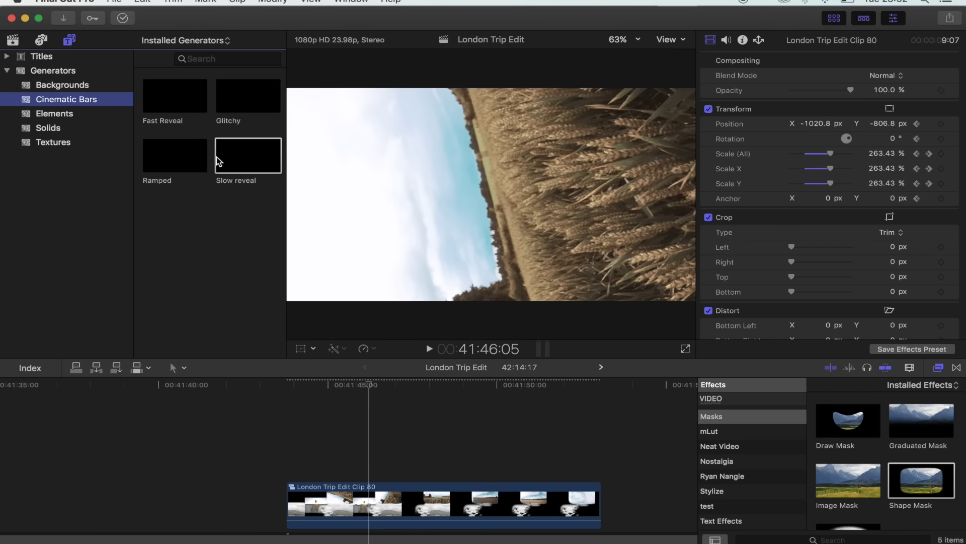
left_click_drag(218, 162, 289, 443)
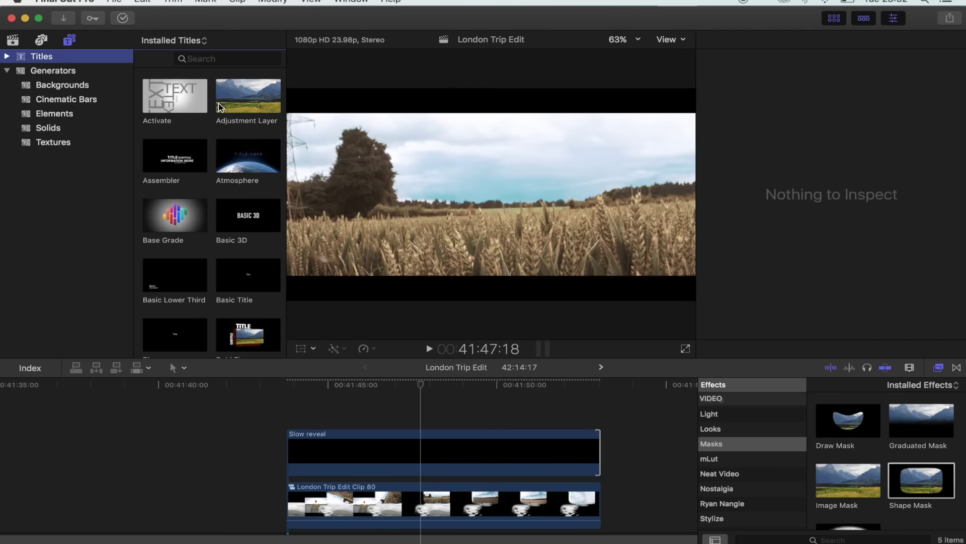
left_click_drag(248, 96, 293, 415)
Place an Adjustment Layer above the bars and scrub to preview the composite.
left_click_drag(405, 384, 362, 388)
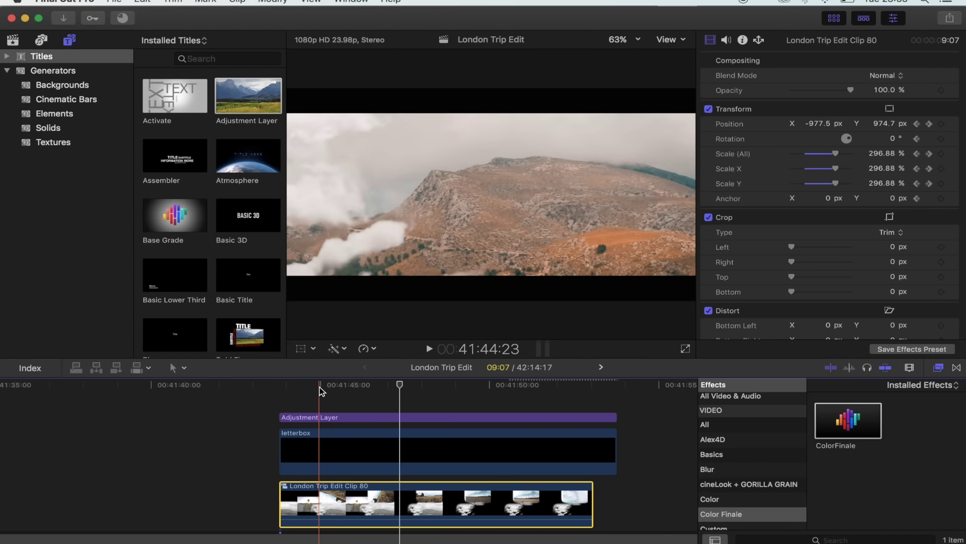
mouse_move(329, 389)
left_mouse_down()
mouse_move(355, 386)
mouse_move(303, 392)
mouse_move(316, 391)
left_mouse_up()
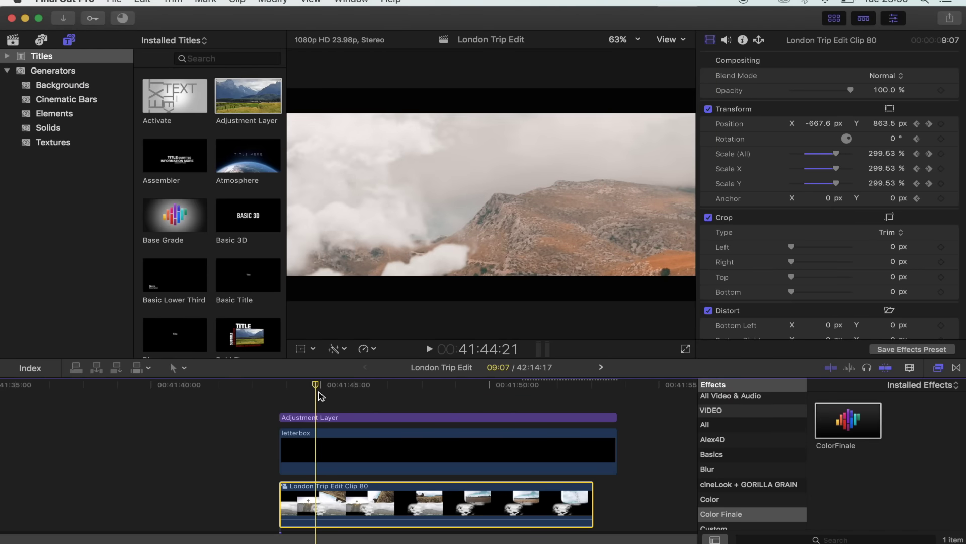
scroll(319, 396, "right", 1)
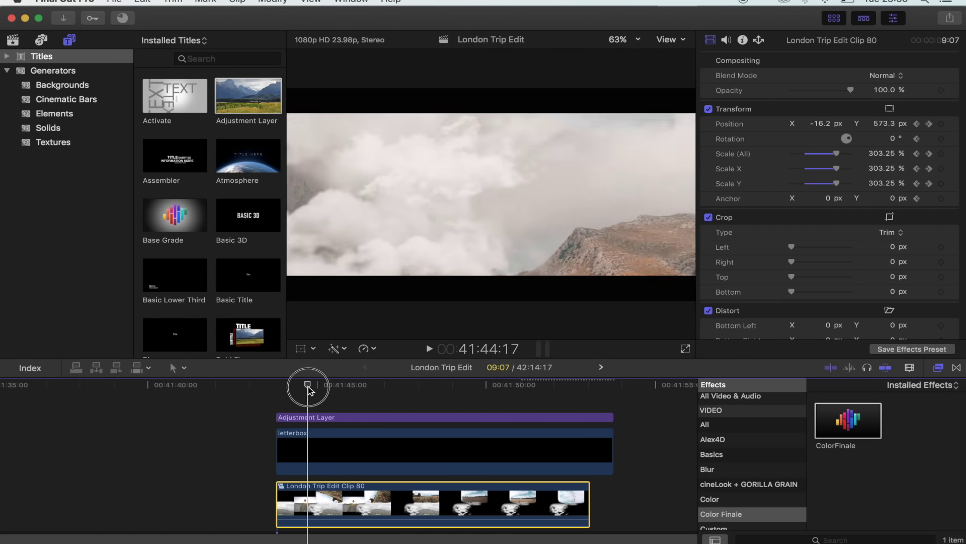